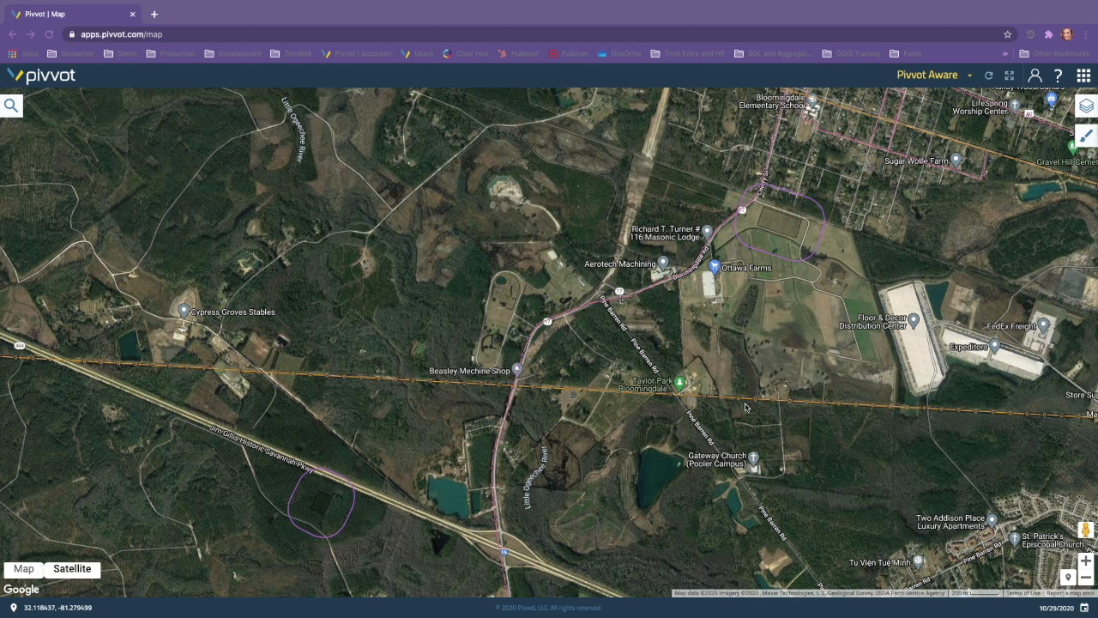
# Step: Review the existing search results for the map and dismiss them
pyautogui.click(17, 110)
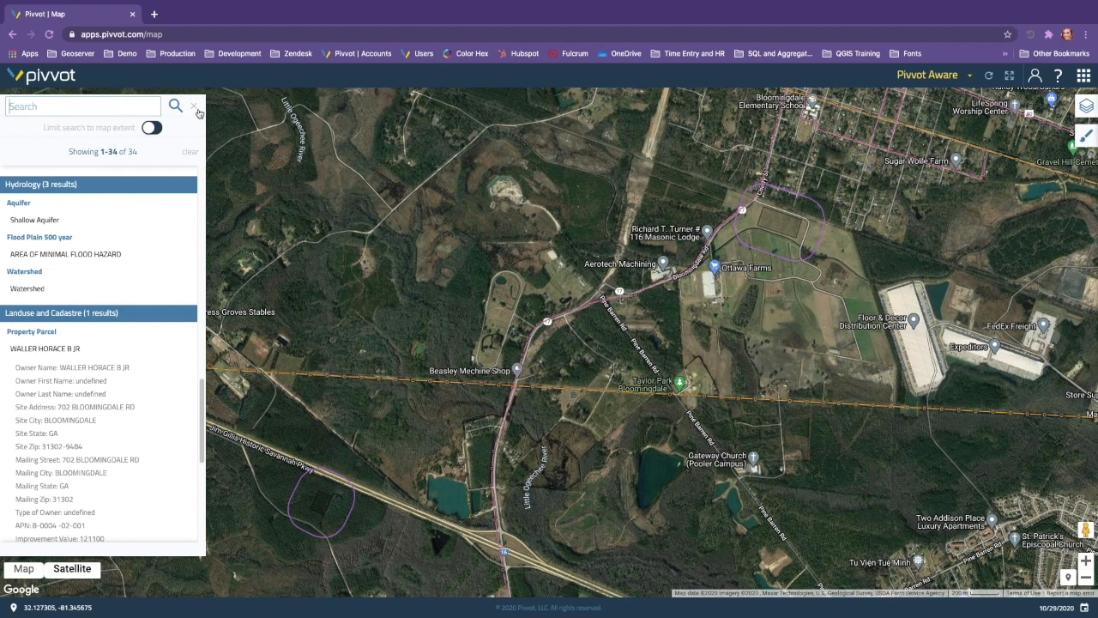
pyautogui.click(195, 108)
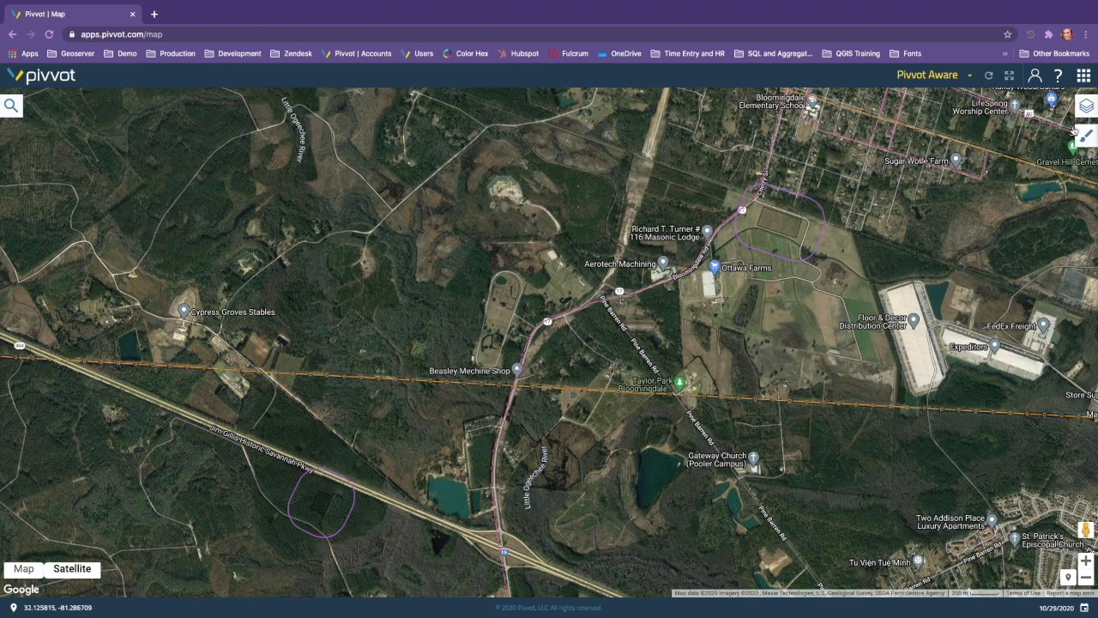
# Step: Preview the NHD Flowline and NHD Waterbody layers on the map, hiding both again
pyautogui.click(1087, 116)
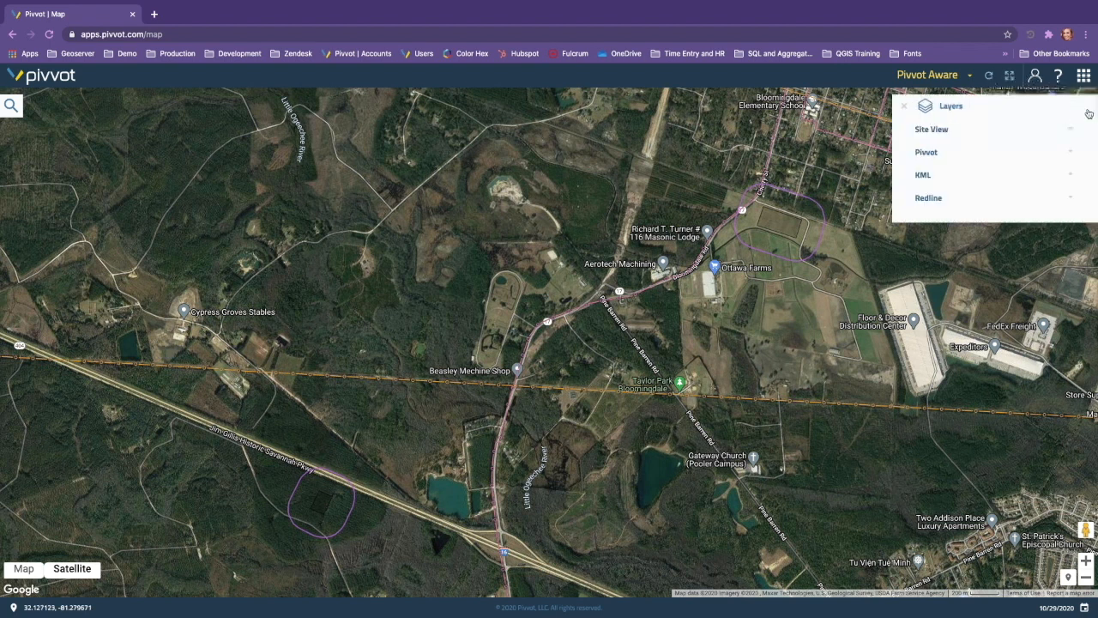
pyautogui.click(927, 160)
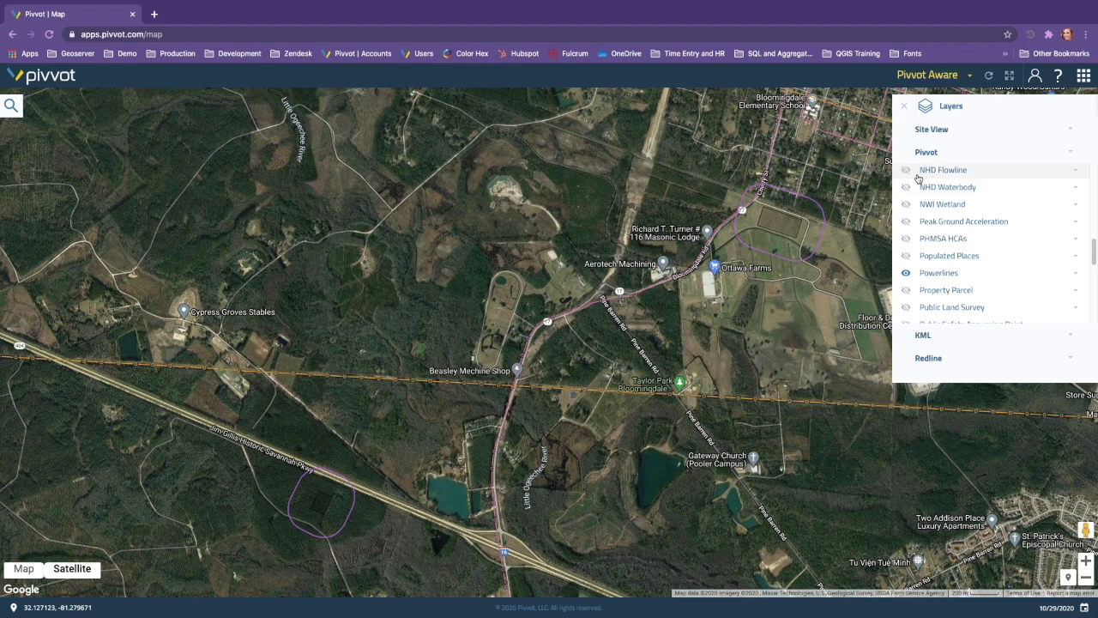
pyautogui.click(907, 170)
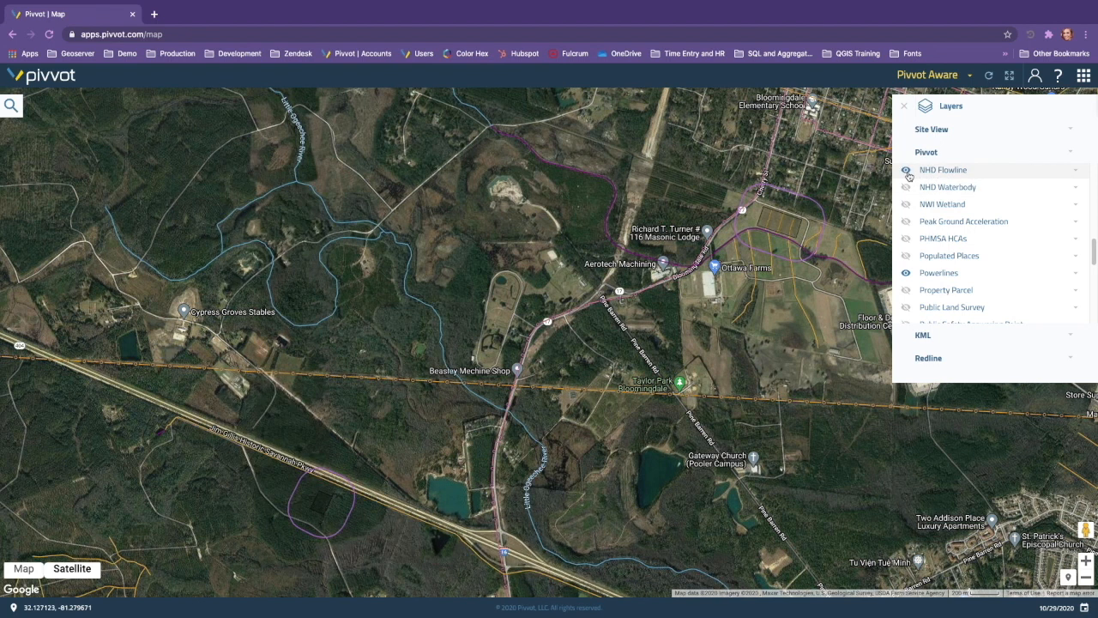
pyautogui.click(908, 187)
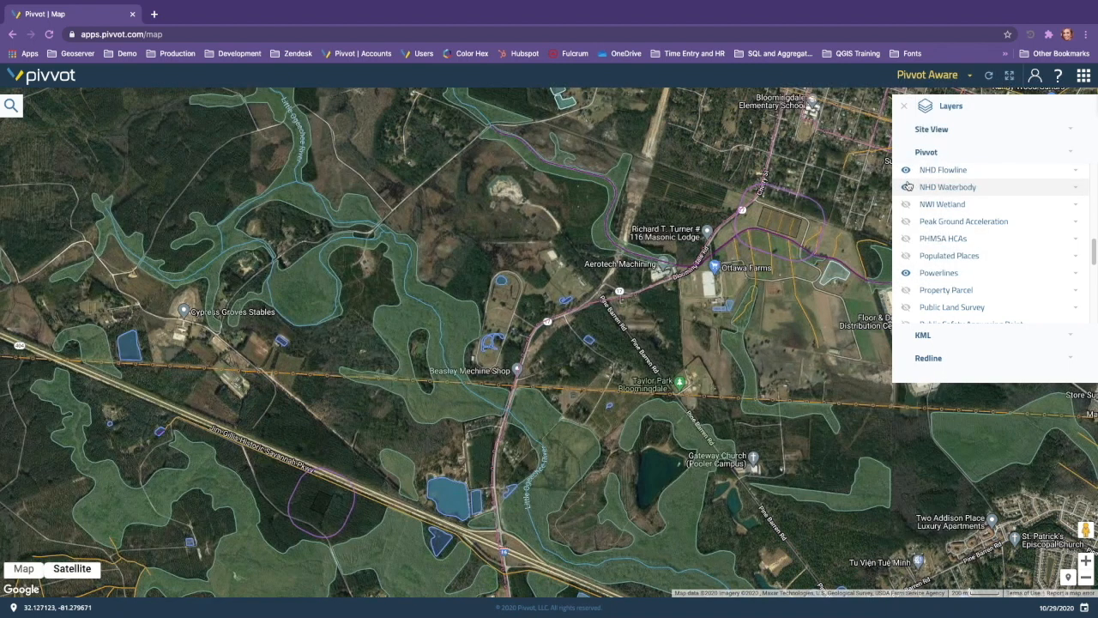
pyautogui.click(907, 186)
pyautogui.click(906, 169)
# Step: Preview the Property Parcel layer on the map, hide it again and close the layer list
pyautogui.click(908, 289)
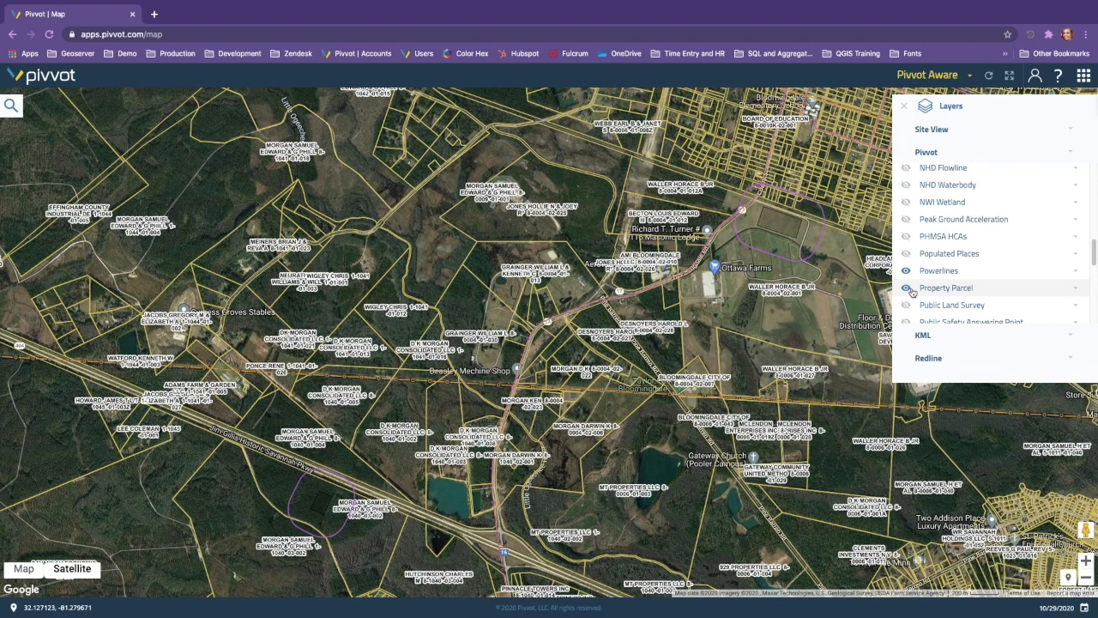
pyautogui.click(907, 289)
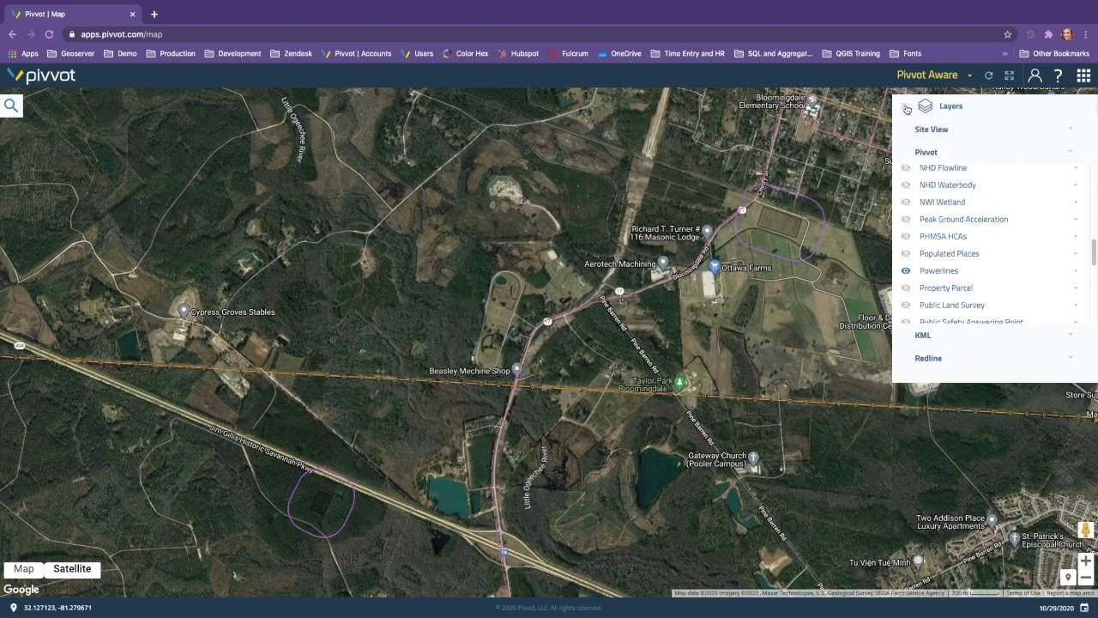
pyautogui.click(907, 109)
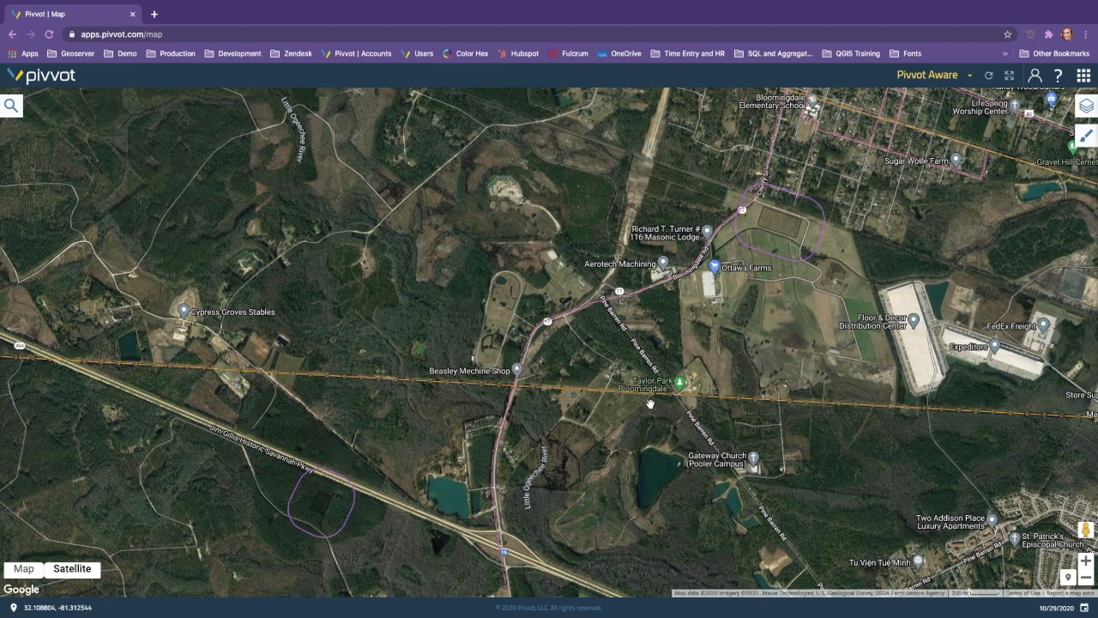
# Step: Open the reports of the Solar Project from the list of projects
pyautogui.click(1088, 141)
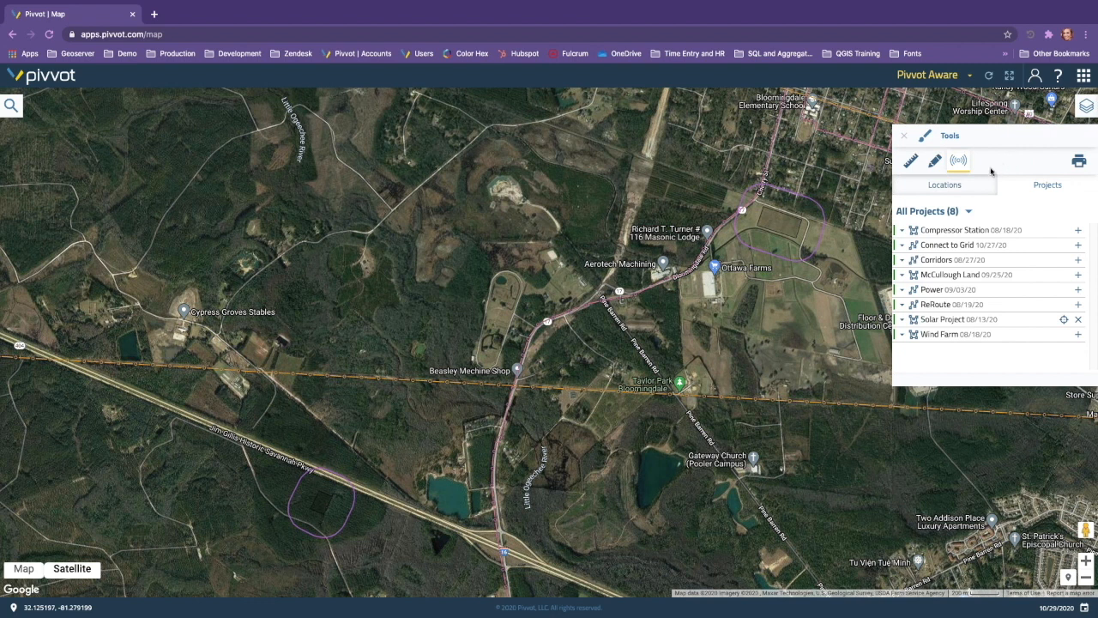
pyautogui.click(953, 186)
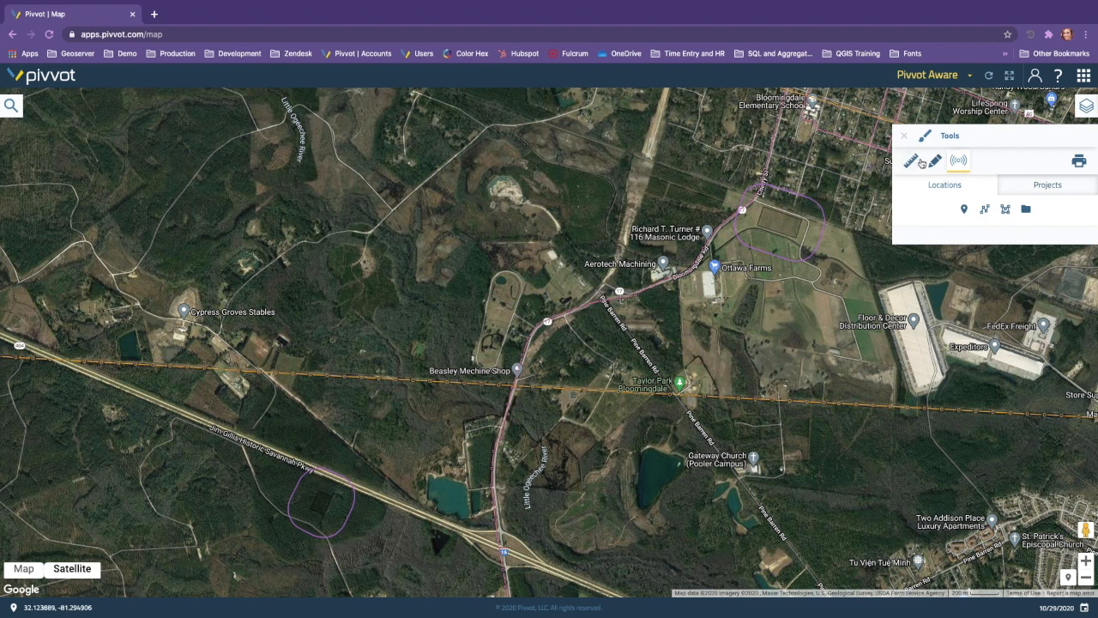
pyautogui.click(1047, 187)
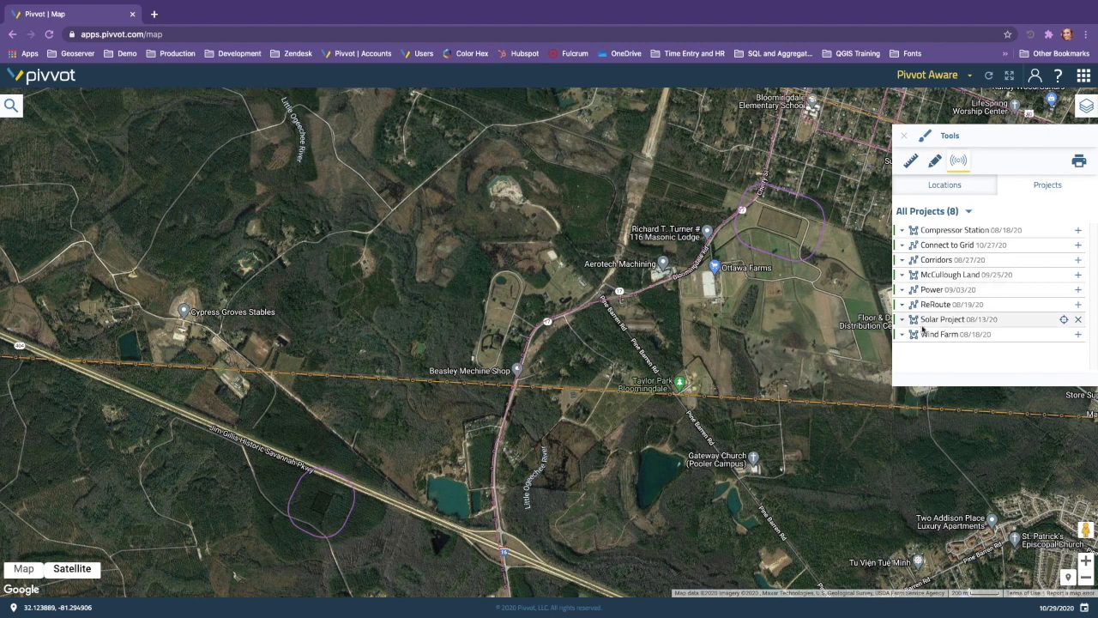
pyautogui.click(901, 320)
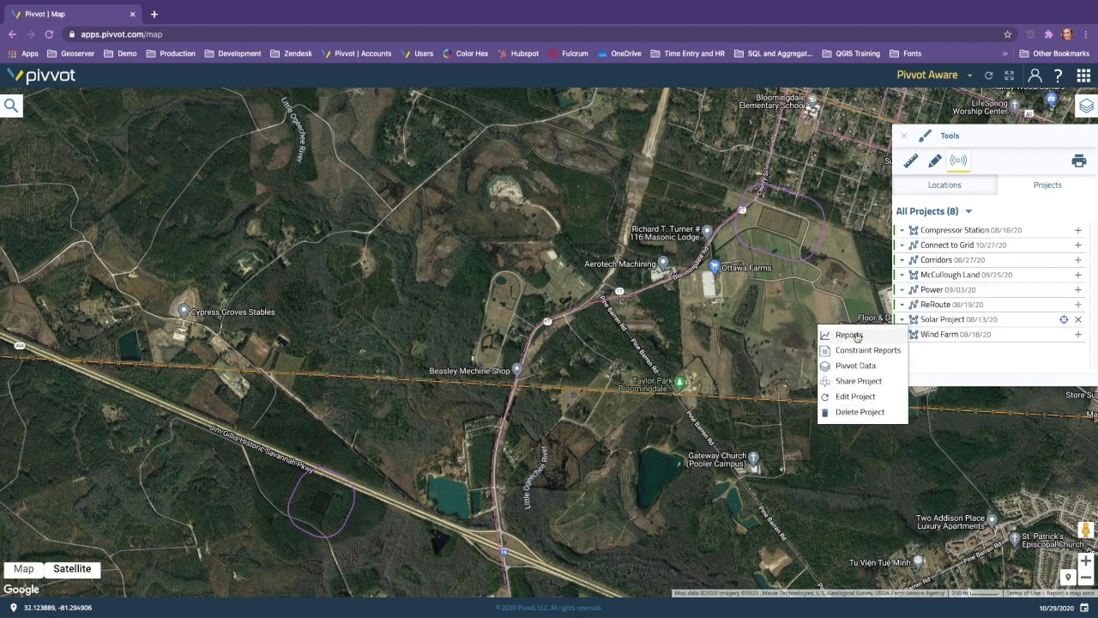
pyautogui.click(850, 335)
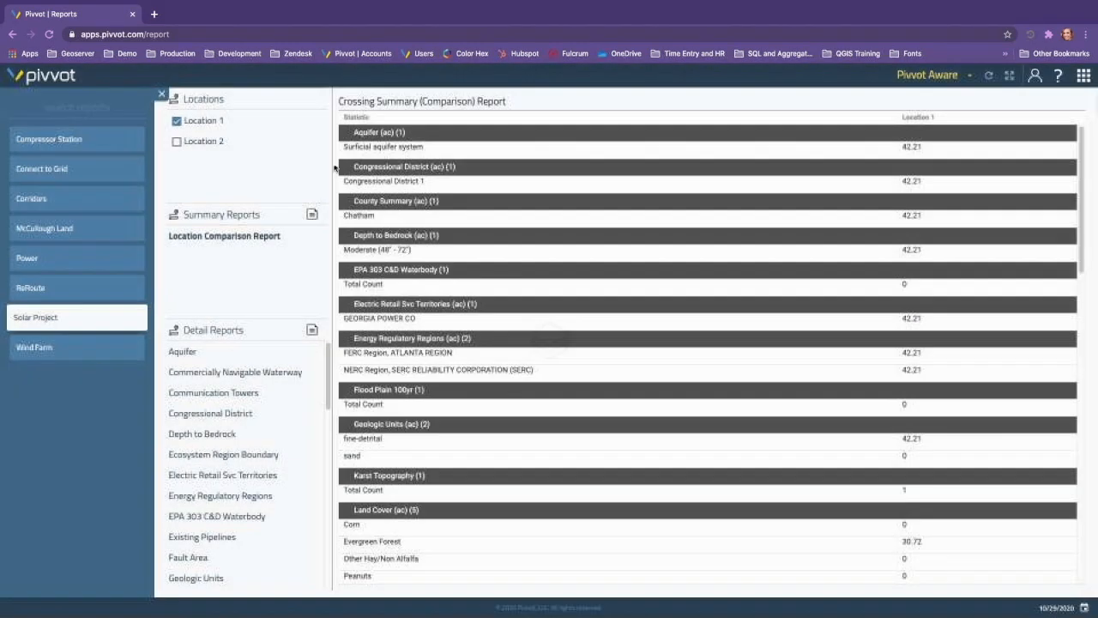
# Step: Collapse the project list, add Location 2 to the comparison report and examine the statistics of both locations
pyautogui.click(161, 94)
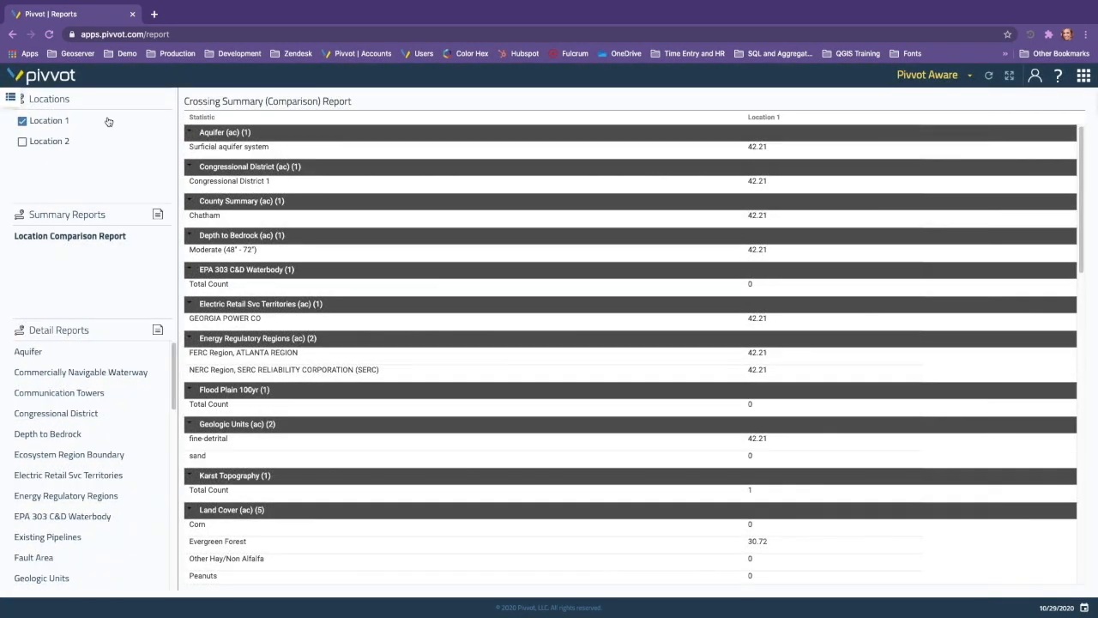
pyautogui.click(24, 141)
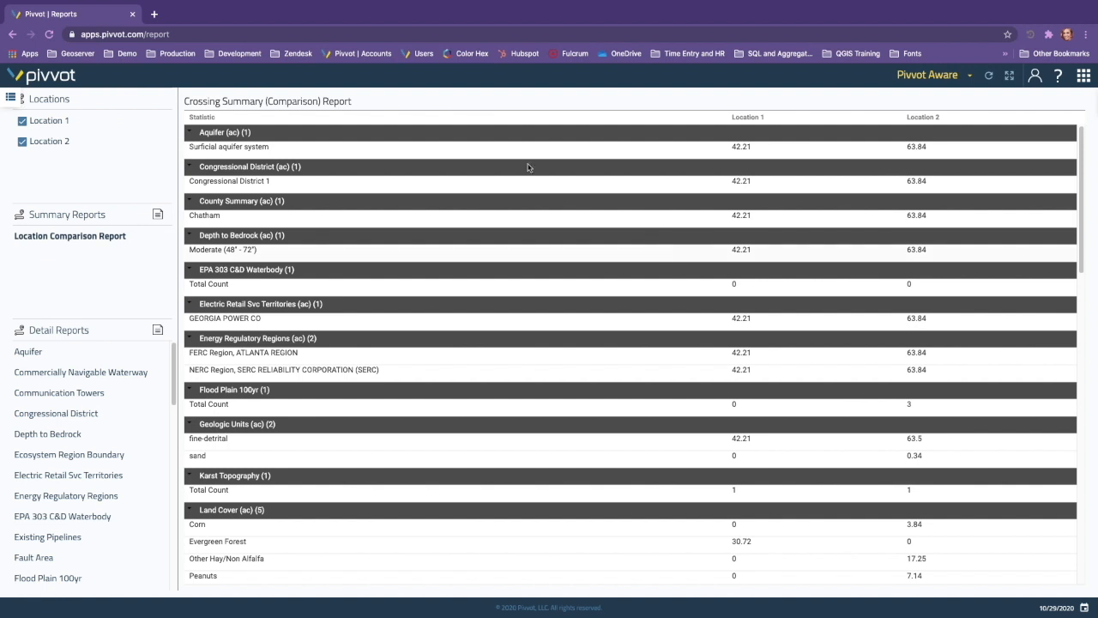
pyautogui.scroll(-1, 471, 190)
pyautogui.scroll(-5, 471, 190)
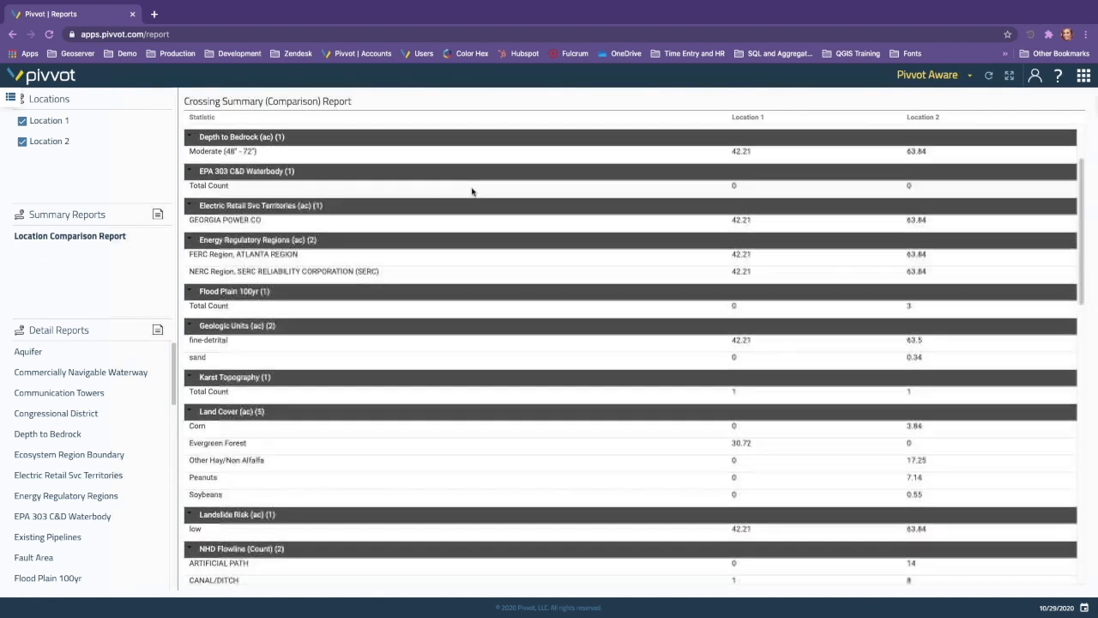
pyautogui.scroll(-5, 465, 197)
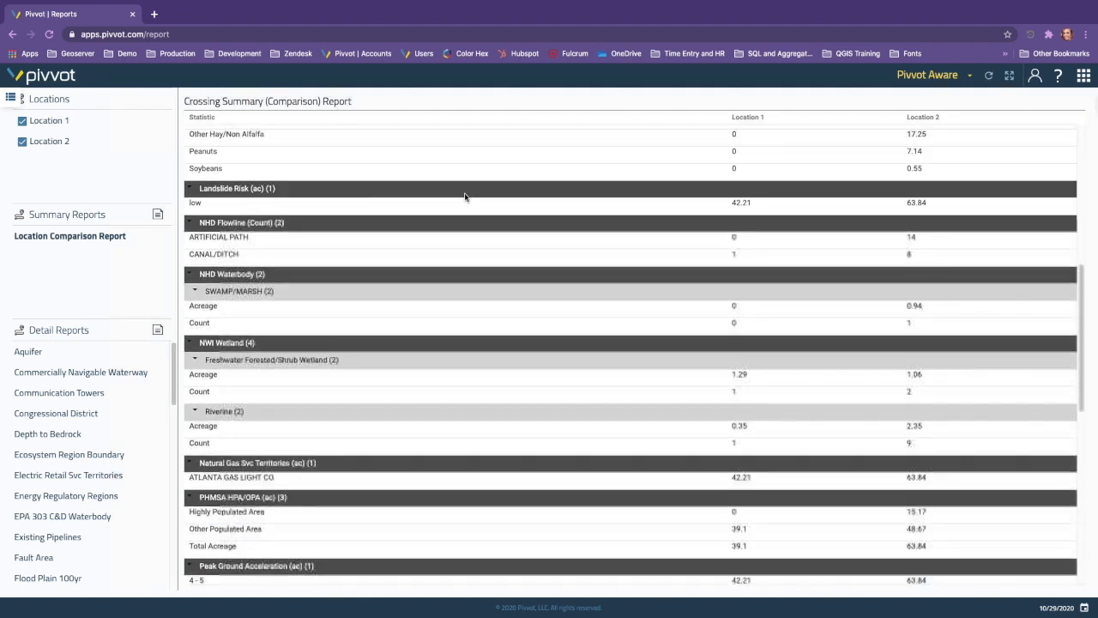
pyautogui.scroll(-1, 465, 197)
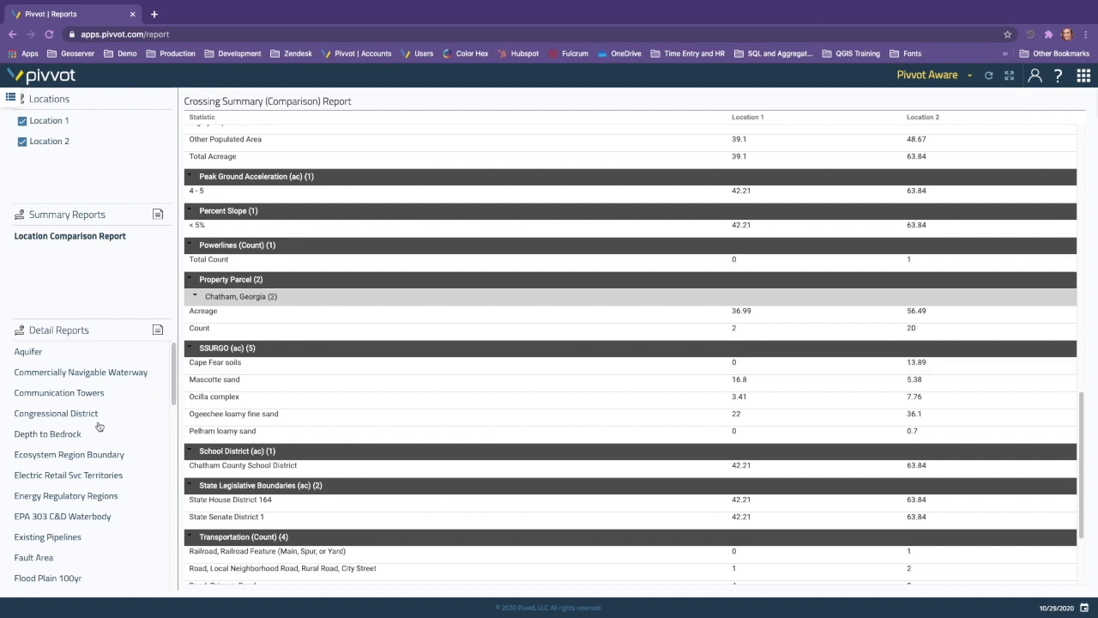
# Step: Open the Property Parcel detail report and map the first Location 1 parcel record
pyautogui.scroll(-1, 80, 438)
pyautogui.scroll(-9, 80, 437)
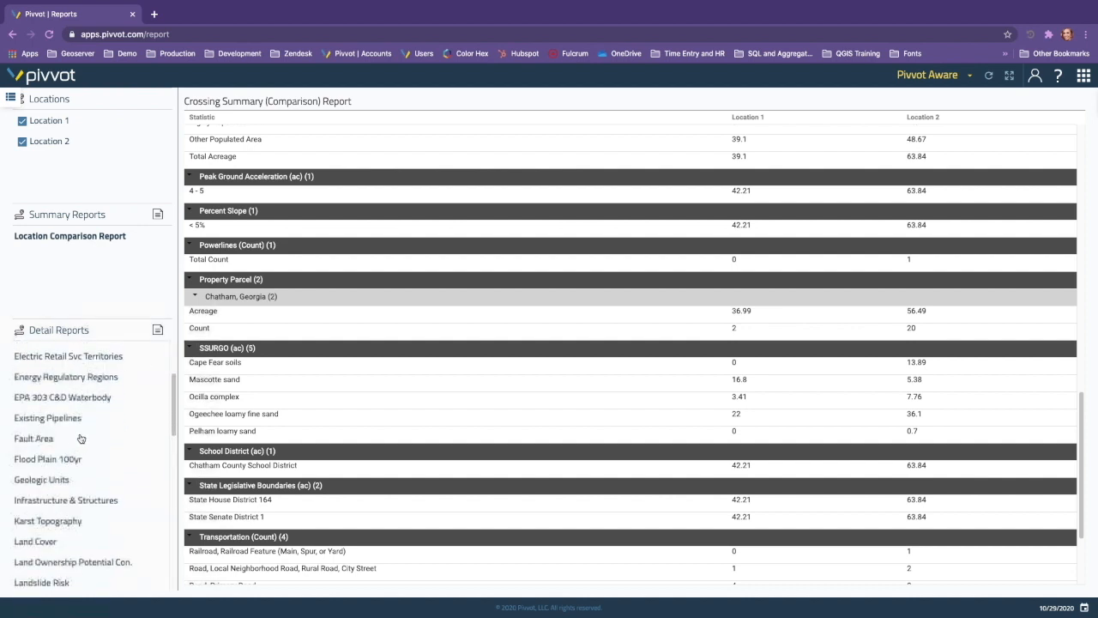
pyautogui.scroll(-3, 74, 441)
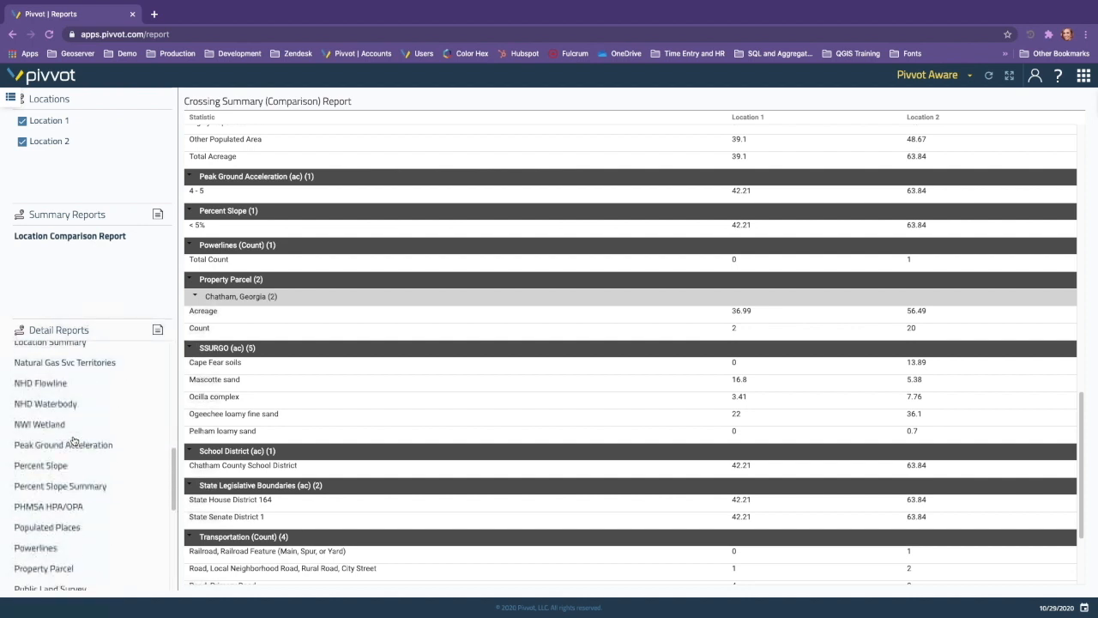
pyautogui.click(32, 522)
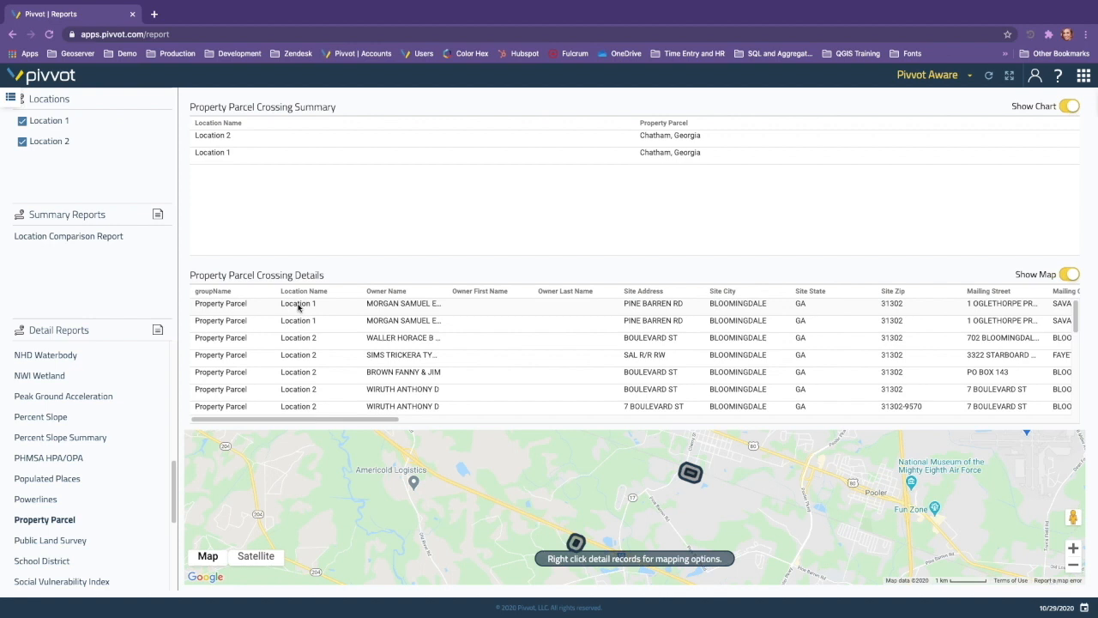
pyautogui.click(327, 307)
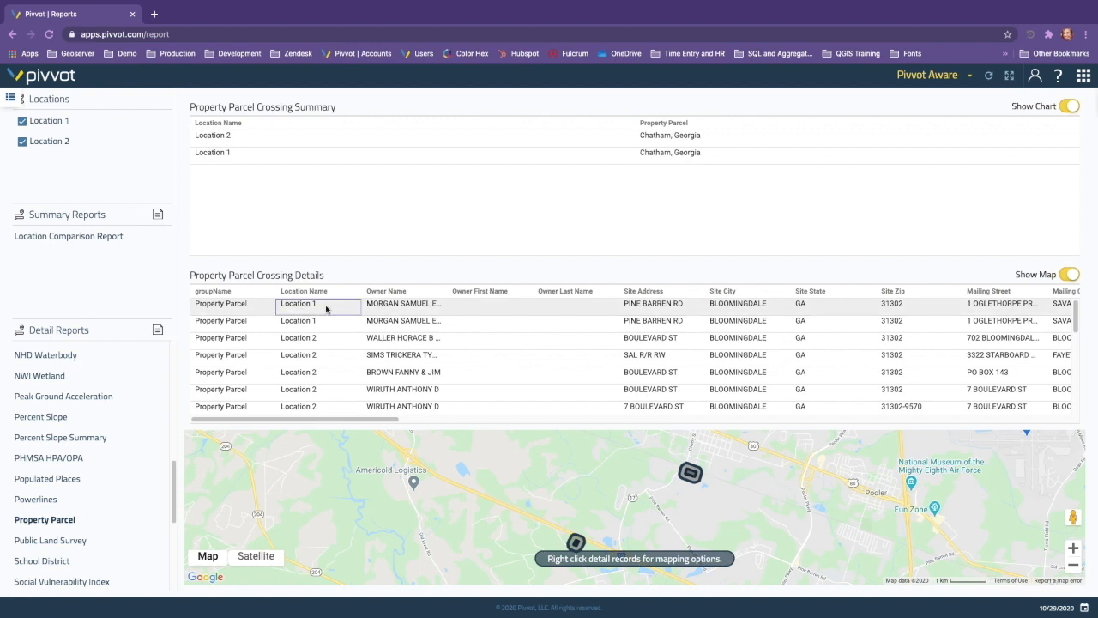
pyautogui.rightClick(329, 308)
pyautogui.click(348, 309)
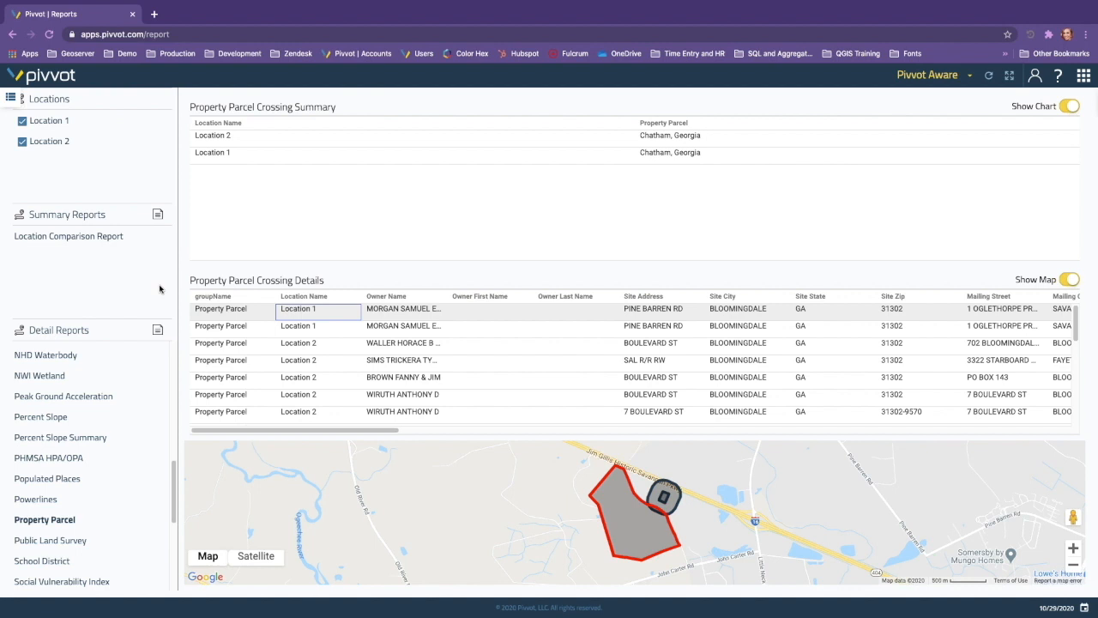
# Step: Return to the map view and display the Solar Project's locations on it
pyautogui.click(1084, 79)
pyautogui.click(1034, 120)
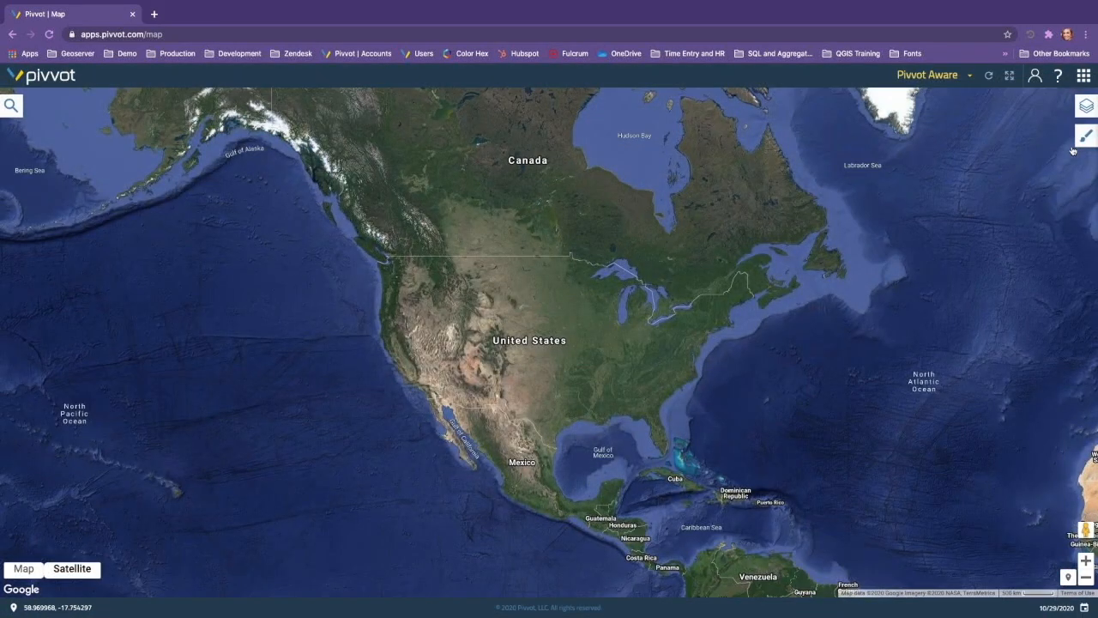
pyautogui.click(1085, 137)
pyautogui.click(958, 162)
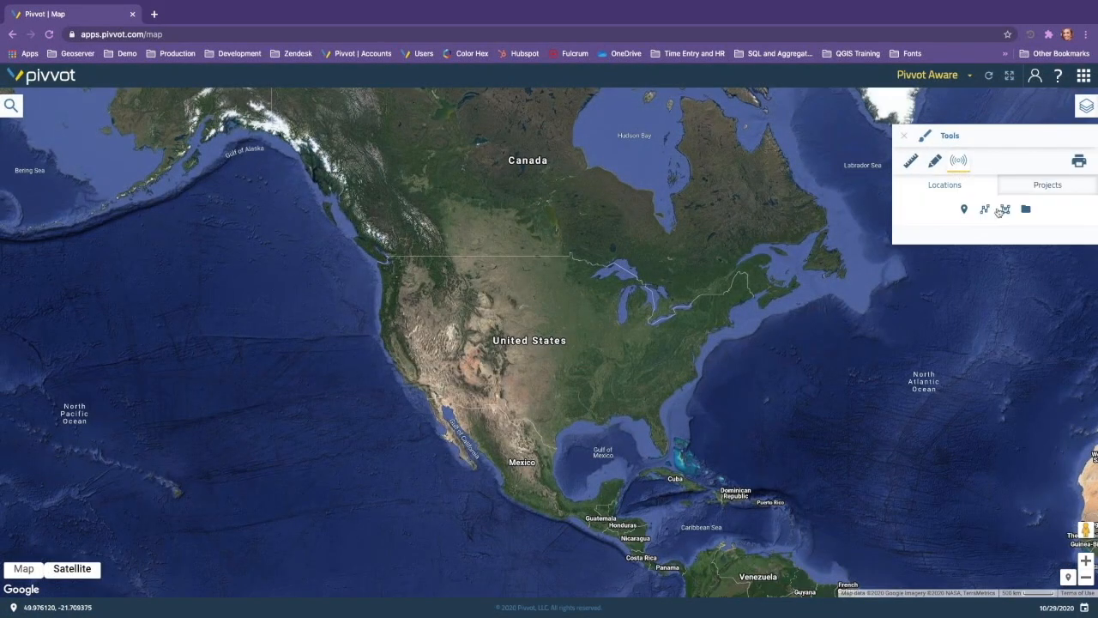
pyautogui.click(1044, 187)
pyautogui.moveTo(1080, 322)
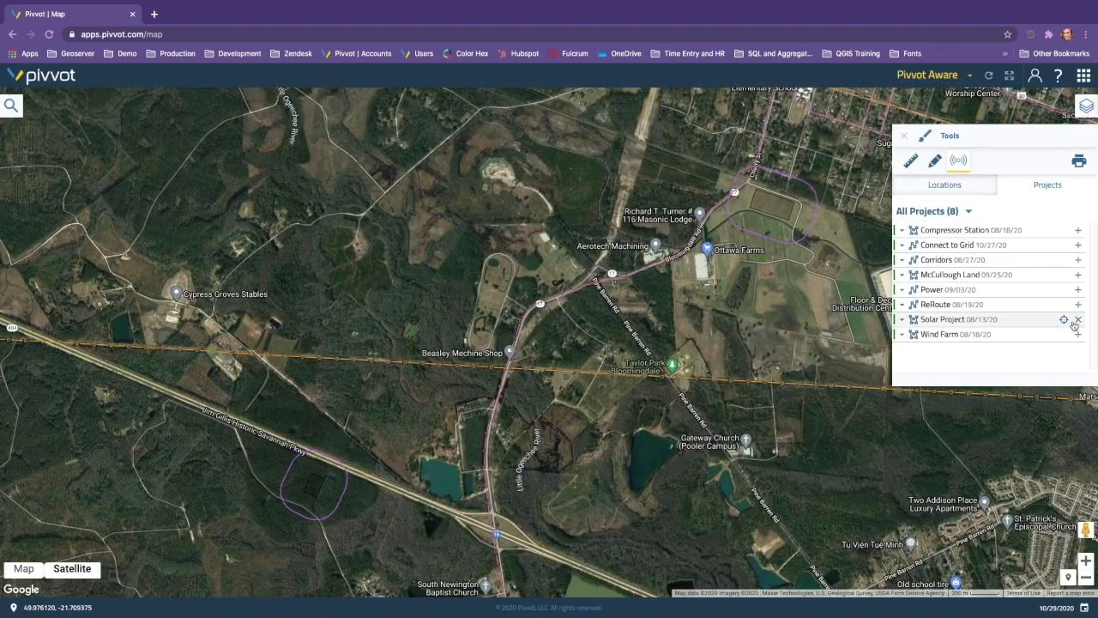
# Step: Bring up the location drawing tools and switch the base map from satellite imagery to the road map around the Bloomingdale site
pyautogui.click(926, 197)
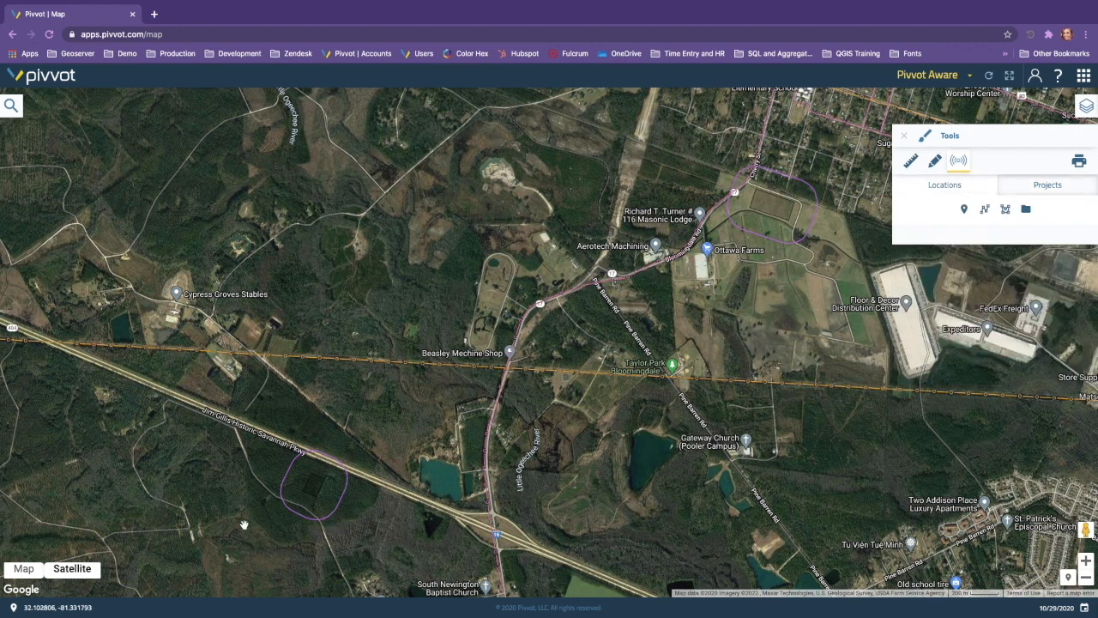
pyautogui.click(24, 568)
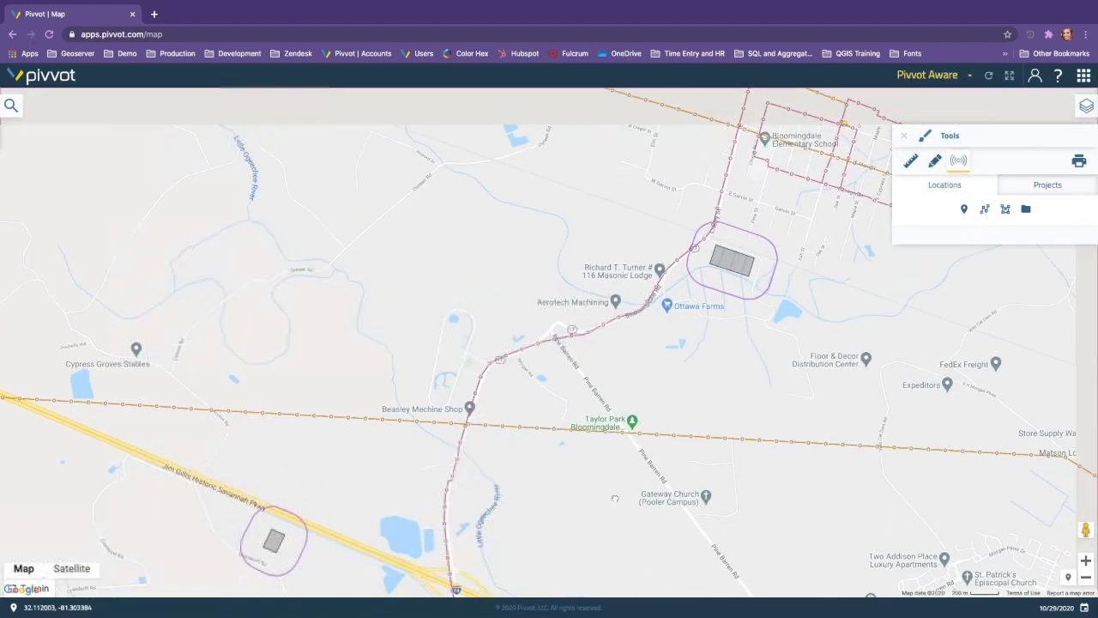
pyautogui.moveTo(616, 499); pyautogui.dragTo(580, 532)
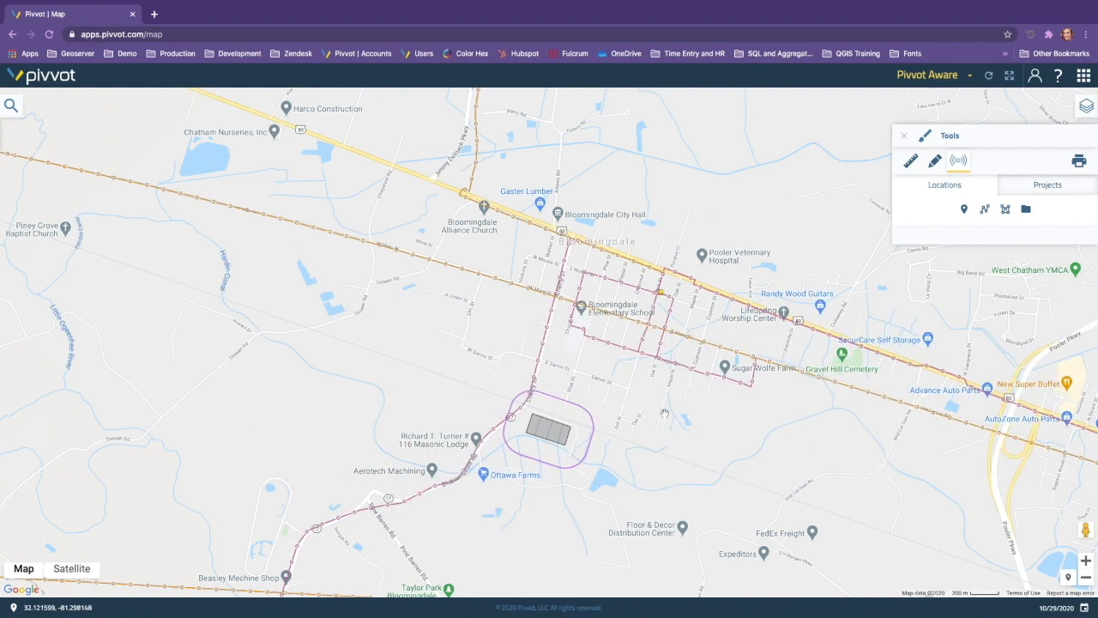
pyautogui.moveTo(640, 411); pyautogui.dragTo(623, 407)
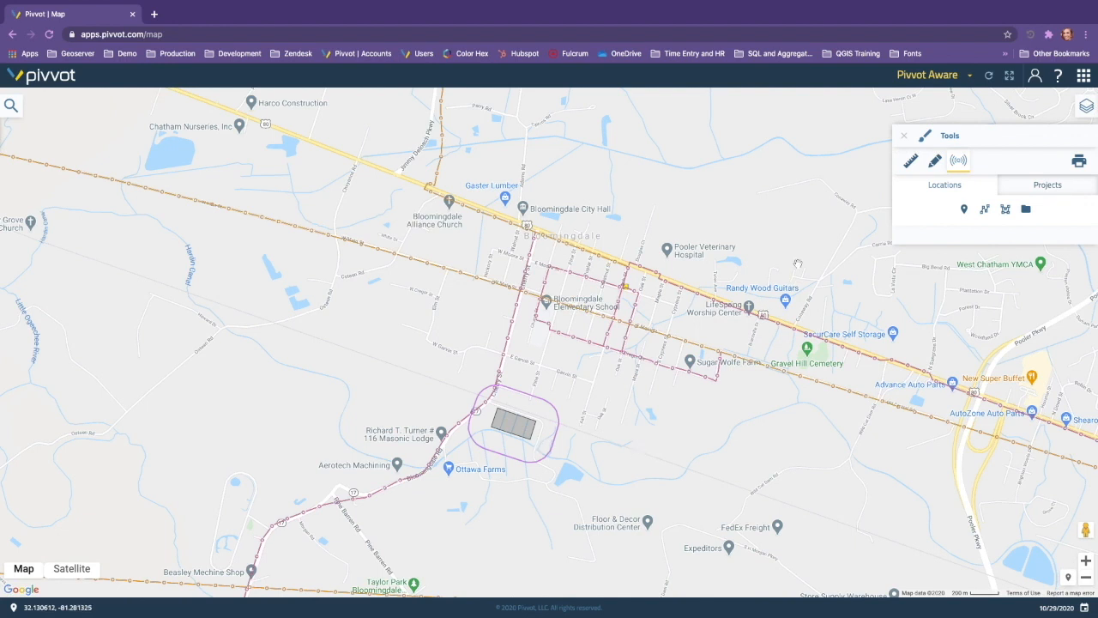
pyautogui.scroll(1, 649, 295)
pyautogui.moveTo(649, 295); pyautogui.dragTo(711, 247)
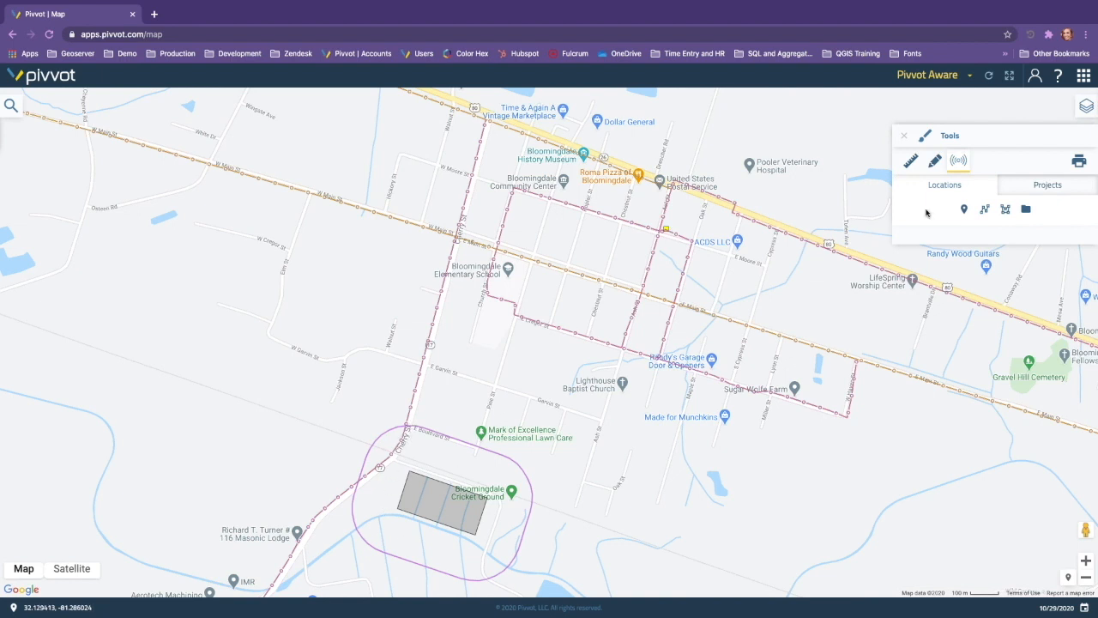
# Step: Start a new line location and name its project Connection to Grid
pyautogui.click(988, 212)
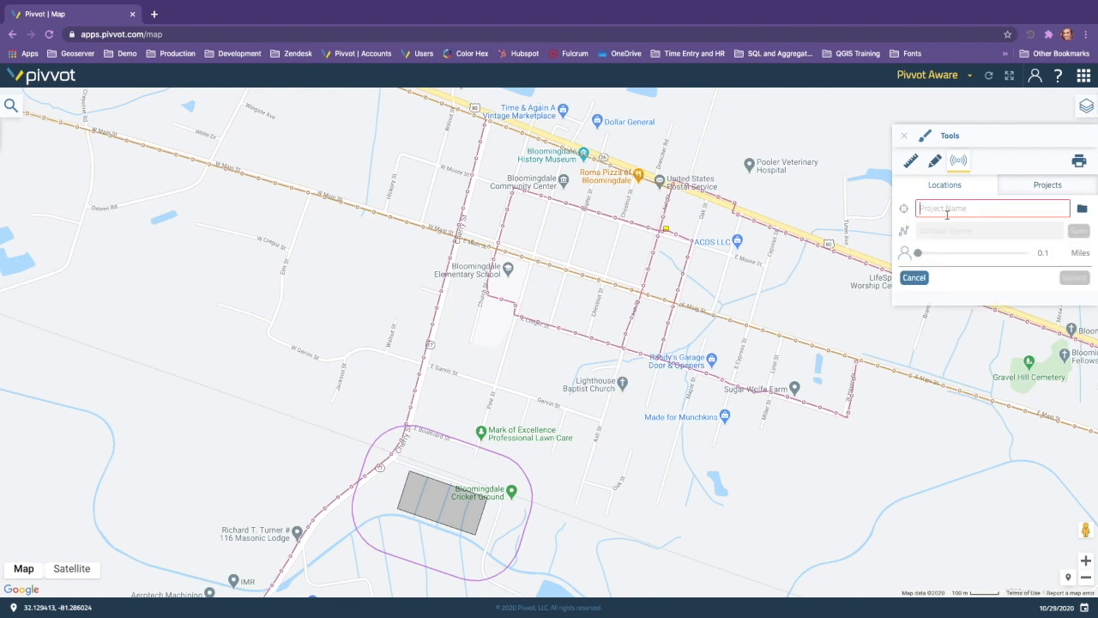
pyautogui.write('Connectio')
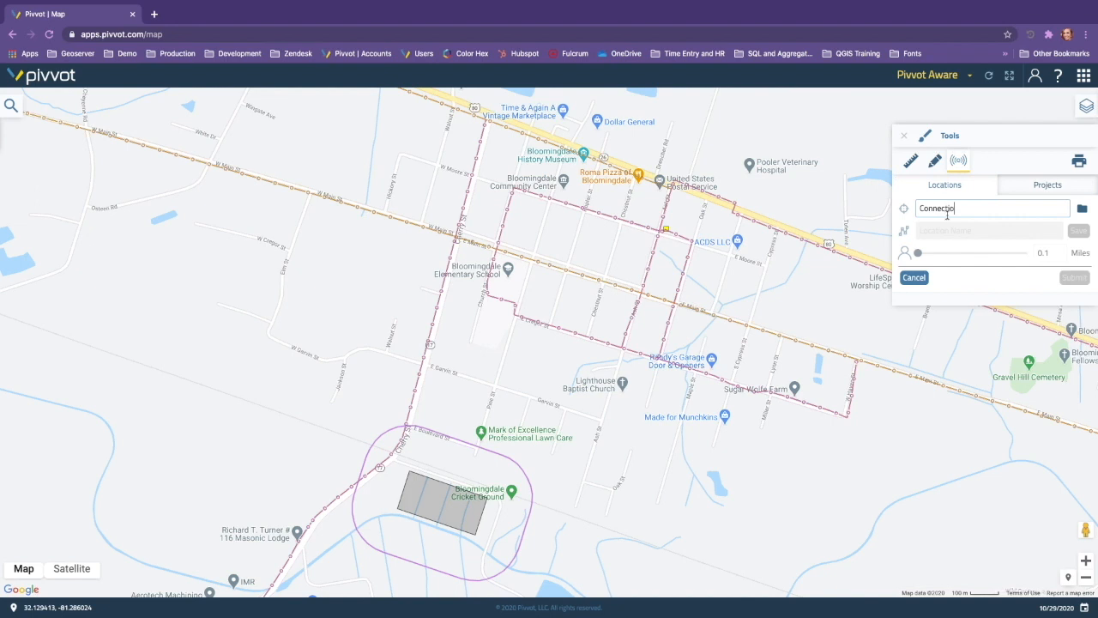
pyautogui.write('n to Grid')
pyautogui.click(944, 230)
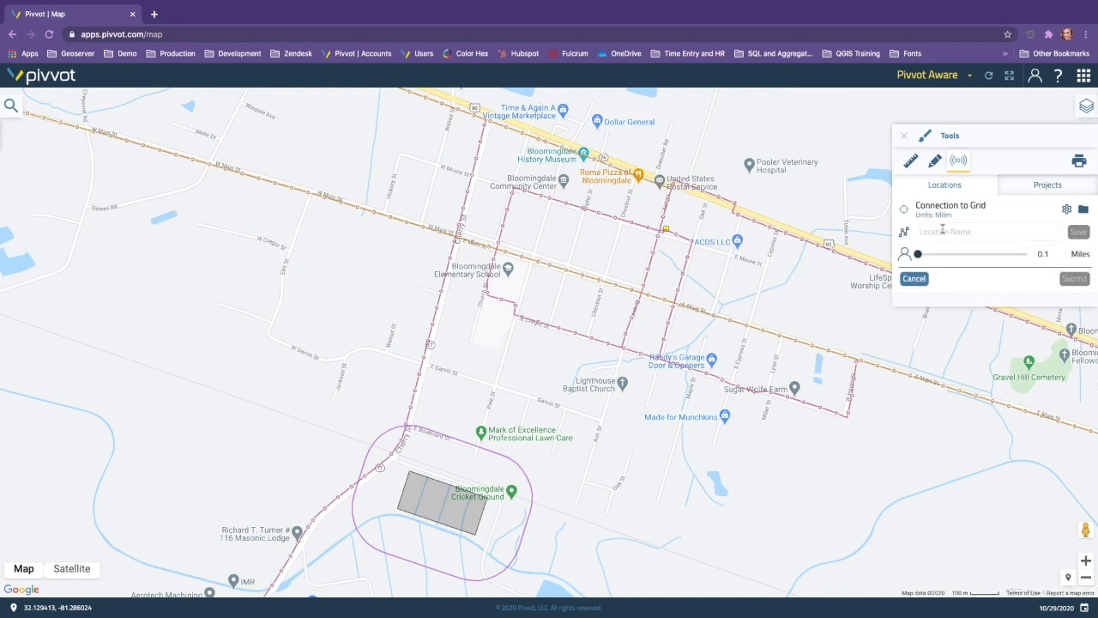
# Step: Name the location Option 1 and draw its line, about 1.33 mi, from the solar parcel along Cherry St and the highway to the yellow marker
pyautogui.write('Dption 1')
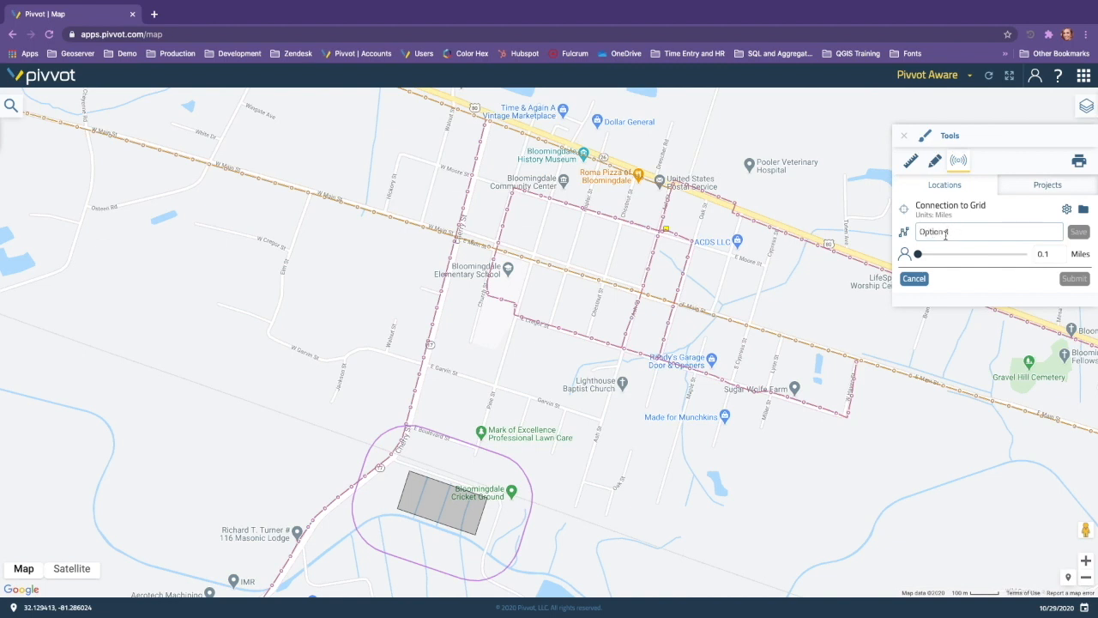
pyautogui.click(904, 232)
pyautogui.click(413, 472)
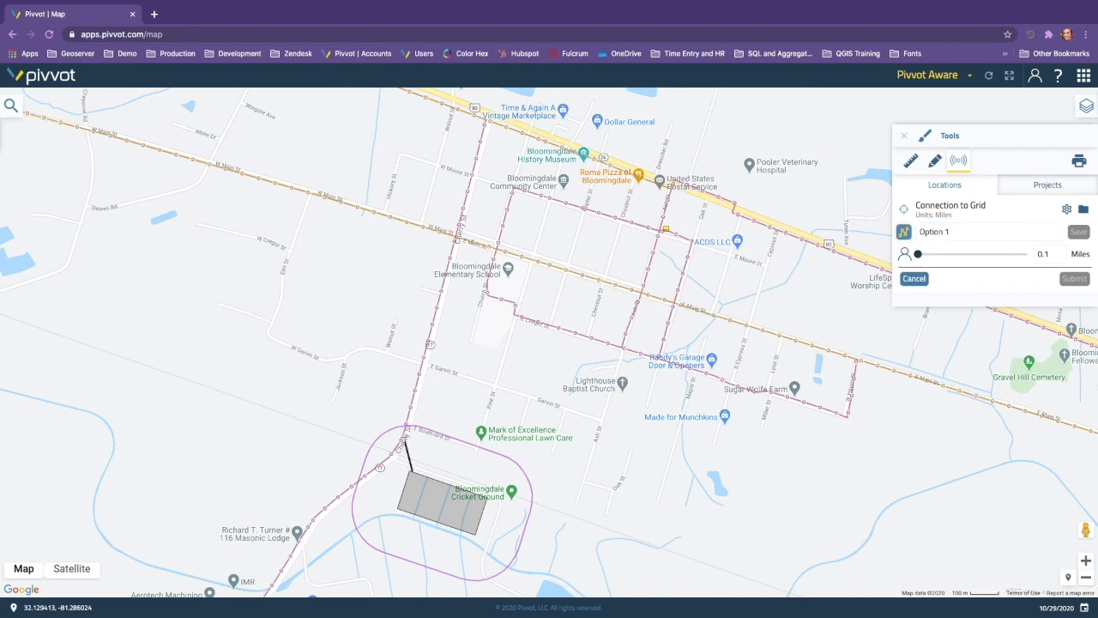
pyautogui.click(405, 440)
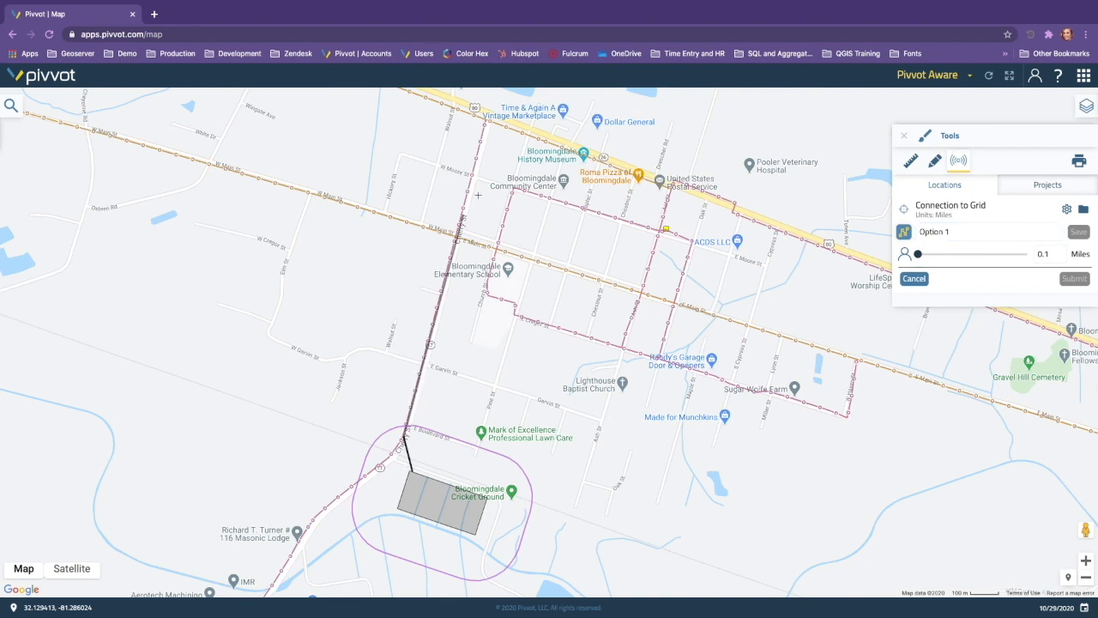
pyautogui.click(486, 122)
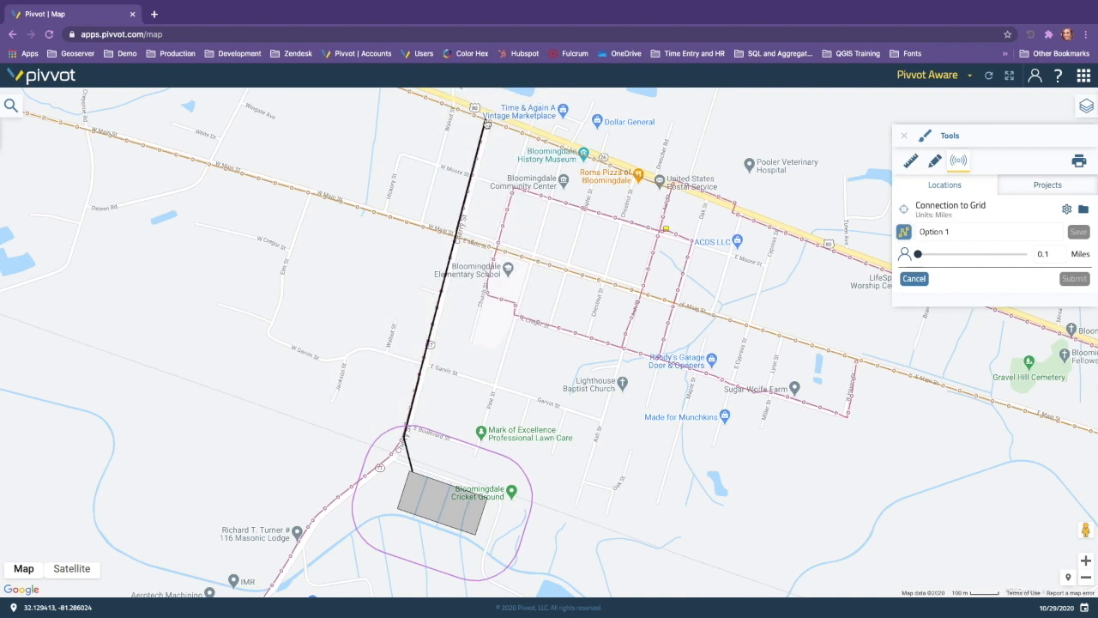
pyautogui.click(671, 186)
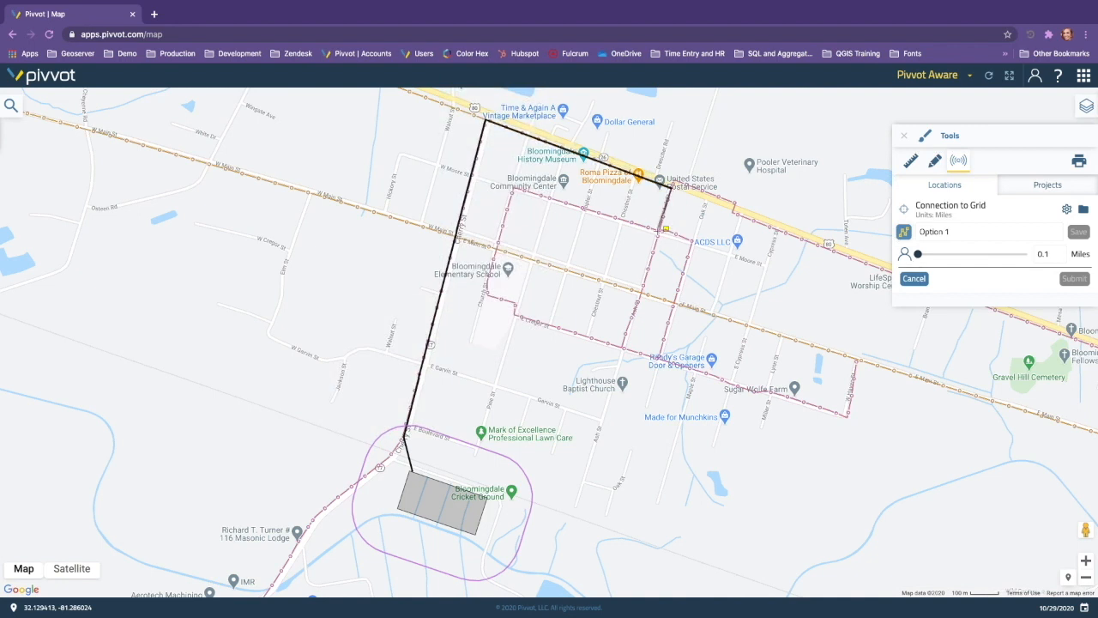
pyautogui.doubleClick(661, 230)
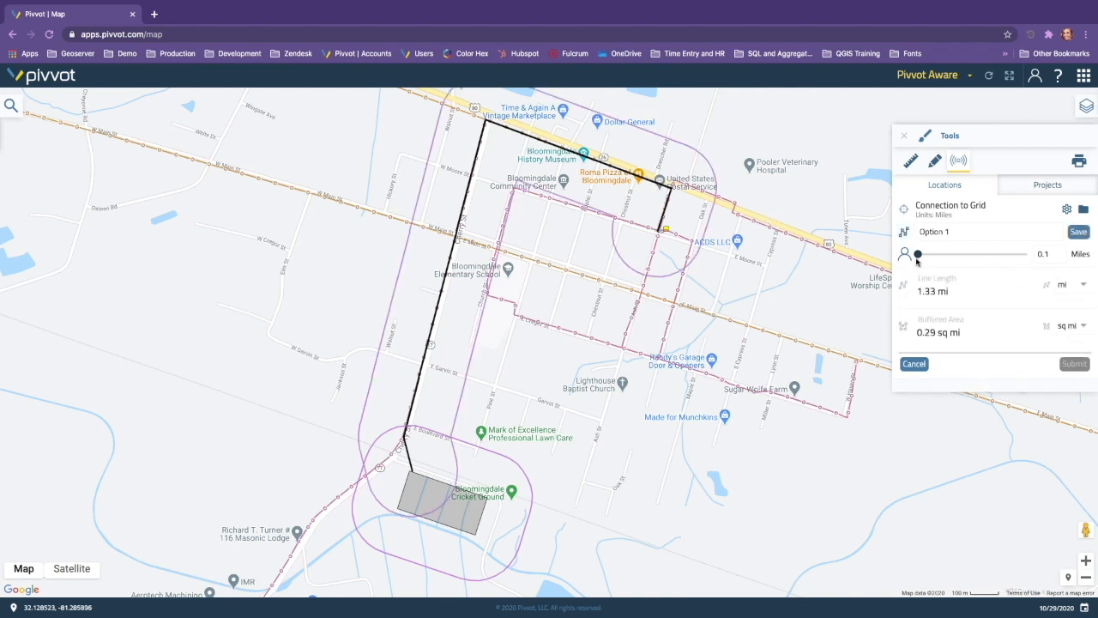
# Step: Check the project's selected reporting datasets, save the project settings in miles, and save the Option 1 location
pyautogui.click(1066, 209)
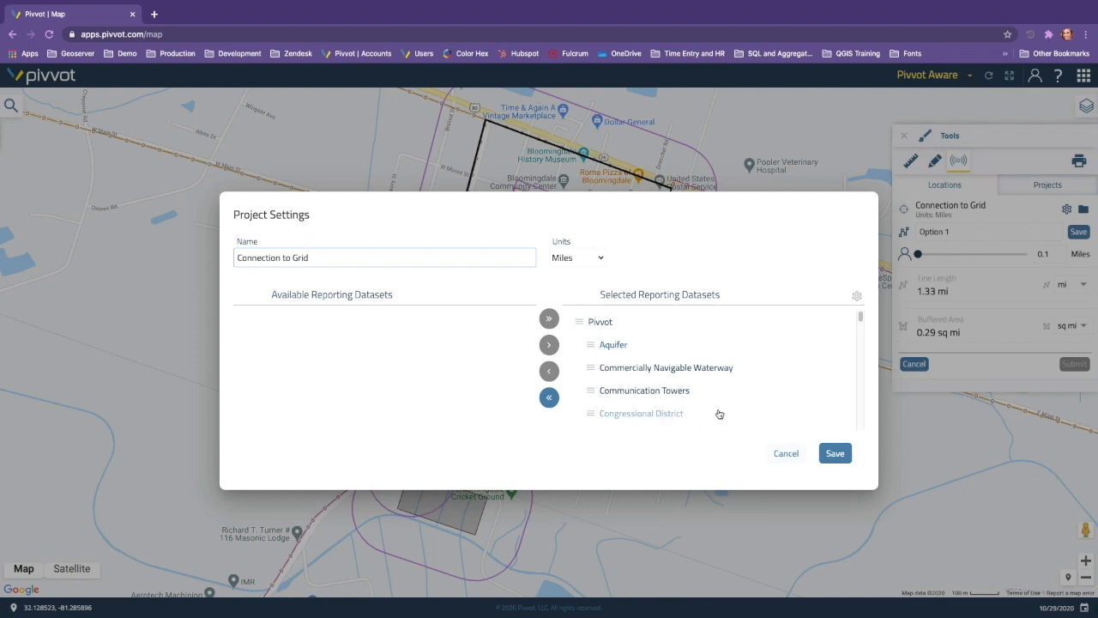
pyautogui.click(833, 455)
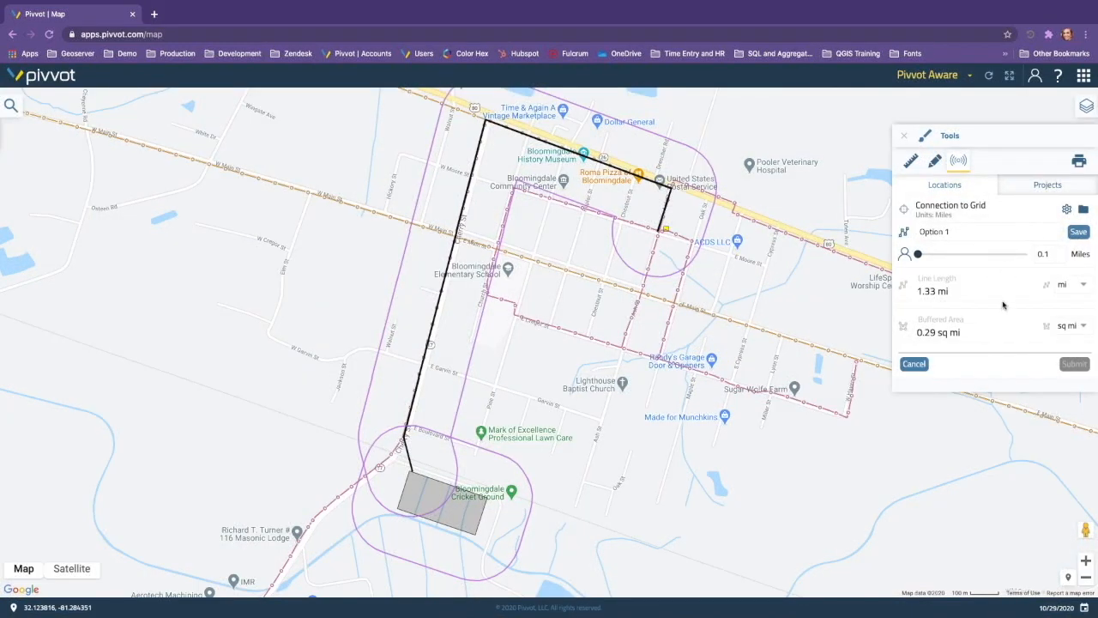
pyautogui.click(1081, 233)
# Step: Add an Option 2 line, about 0.92 mi, from the solar parcel along Pine St and the southern power line to the yellow marker; submit the project
pyautogui.click(1000, 234)
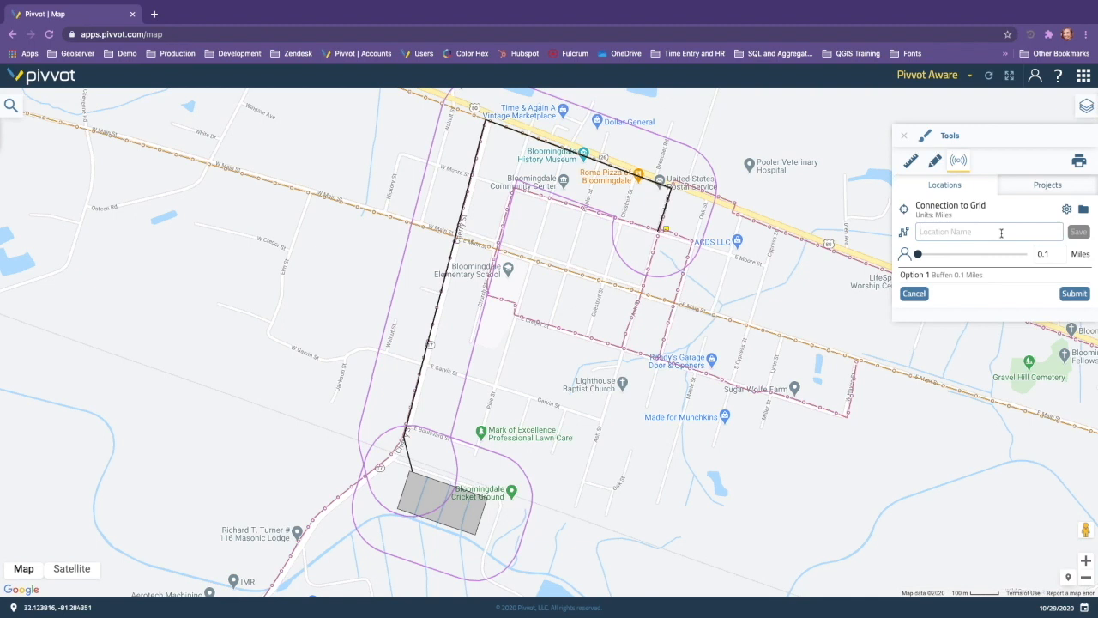
pyautogui.write('Option 2')
pyautogui.click(905, 232)
pyautogui.click(462, 486)
pyautogui.click(514, 315)
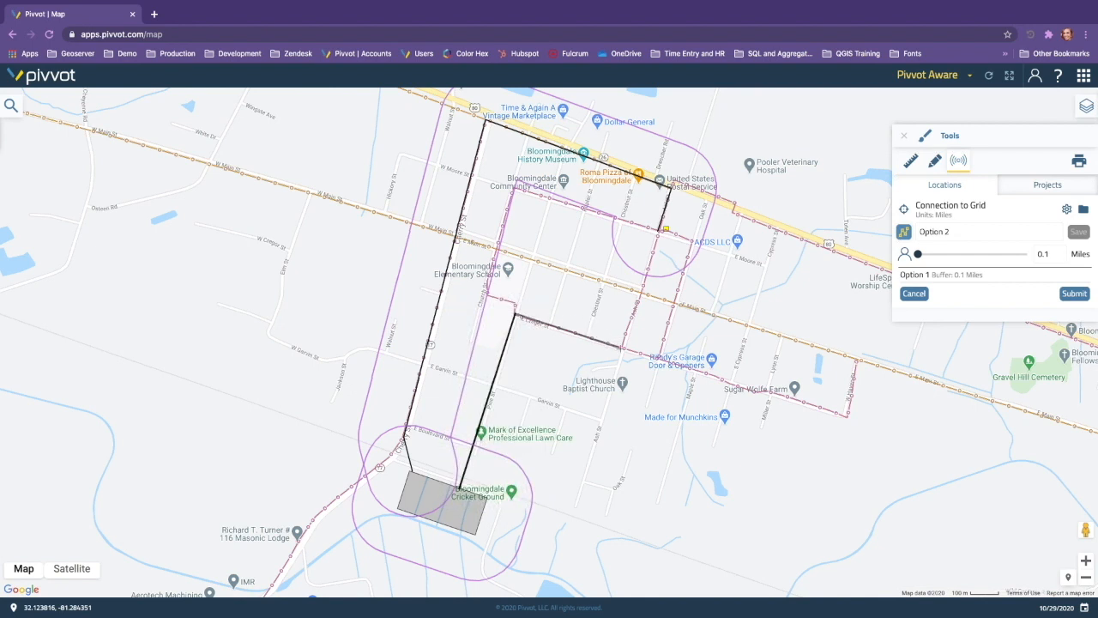
pyautogui.click(623, 348)
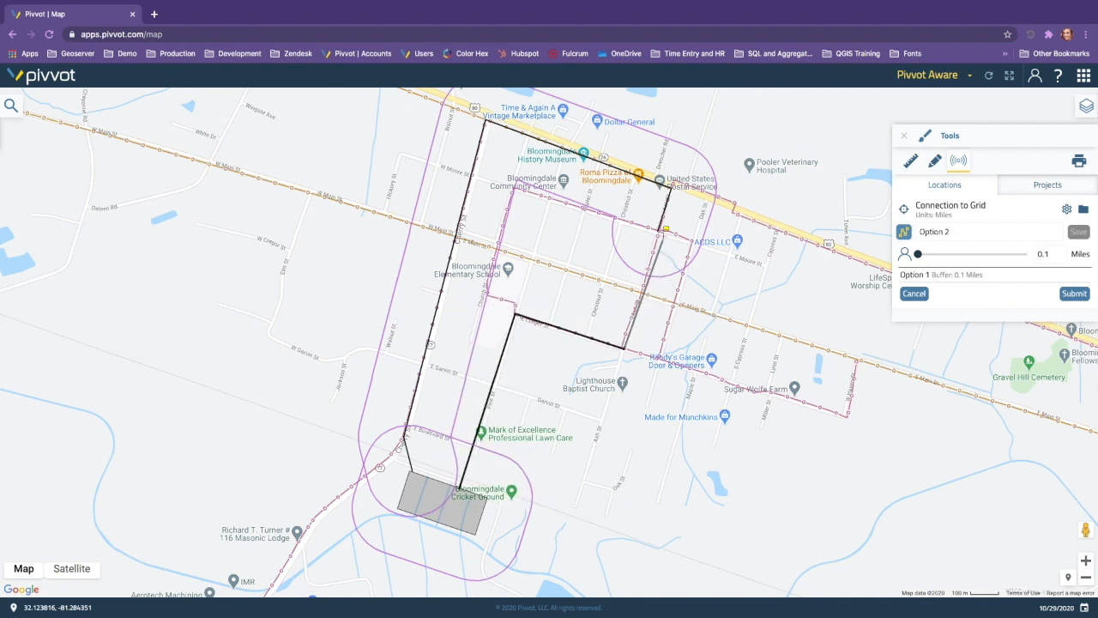
pyautogui.click(666, 229)
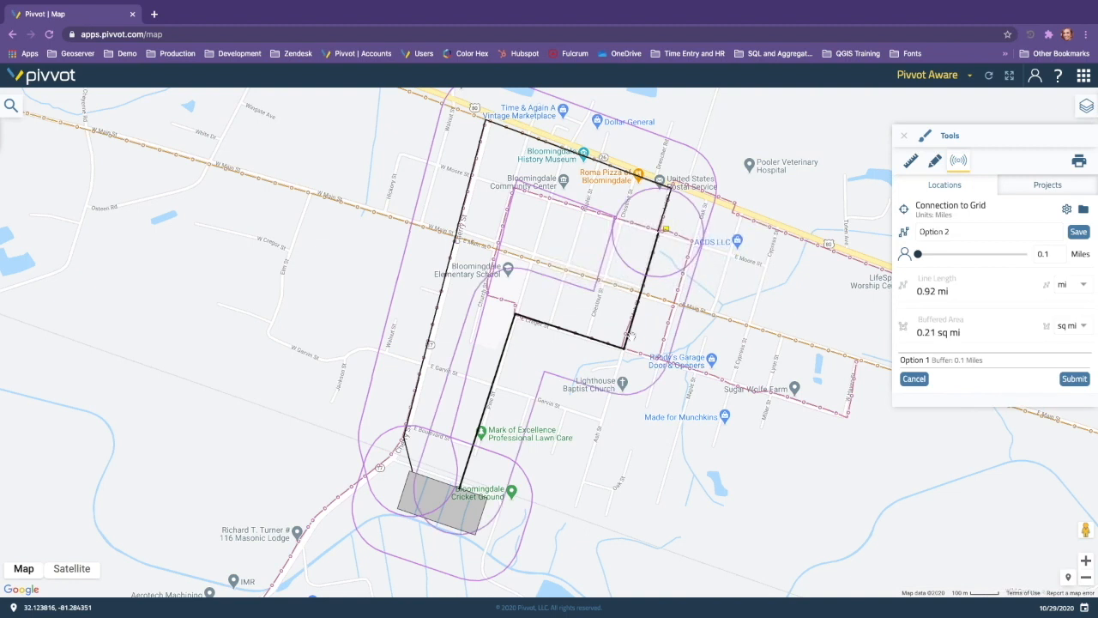
pyautogui.click(1087, 233)
pyautogui.click(1073, 309)
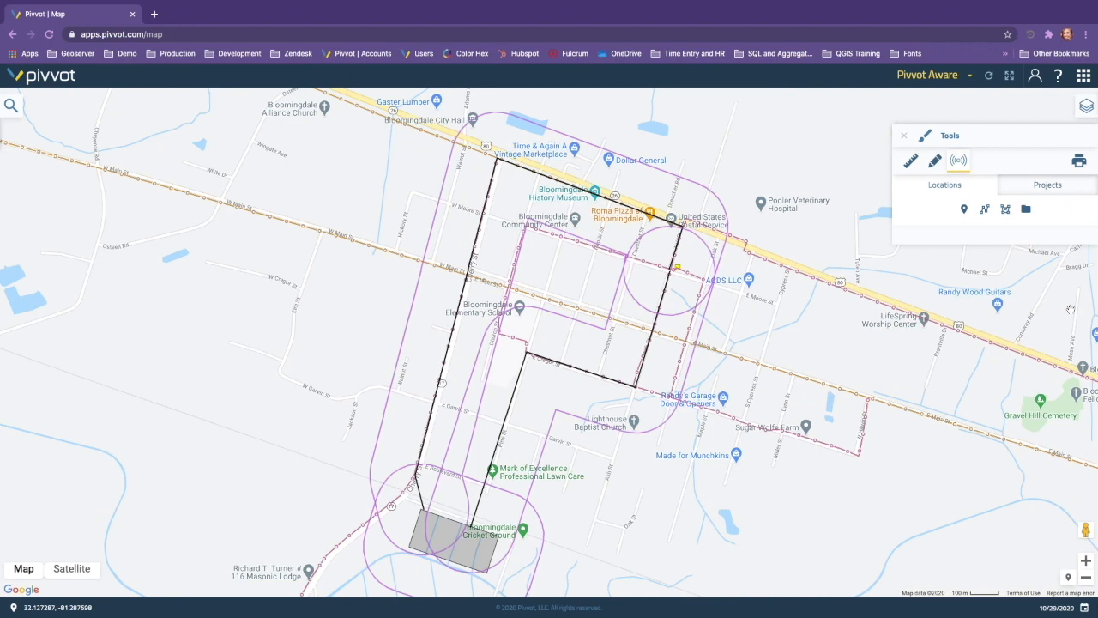
# Step: Open the Connect to Grid project's reports and compare Option 1 with Option 2, collapsing the project list
pyautogui.click(1040, 187)
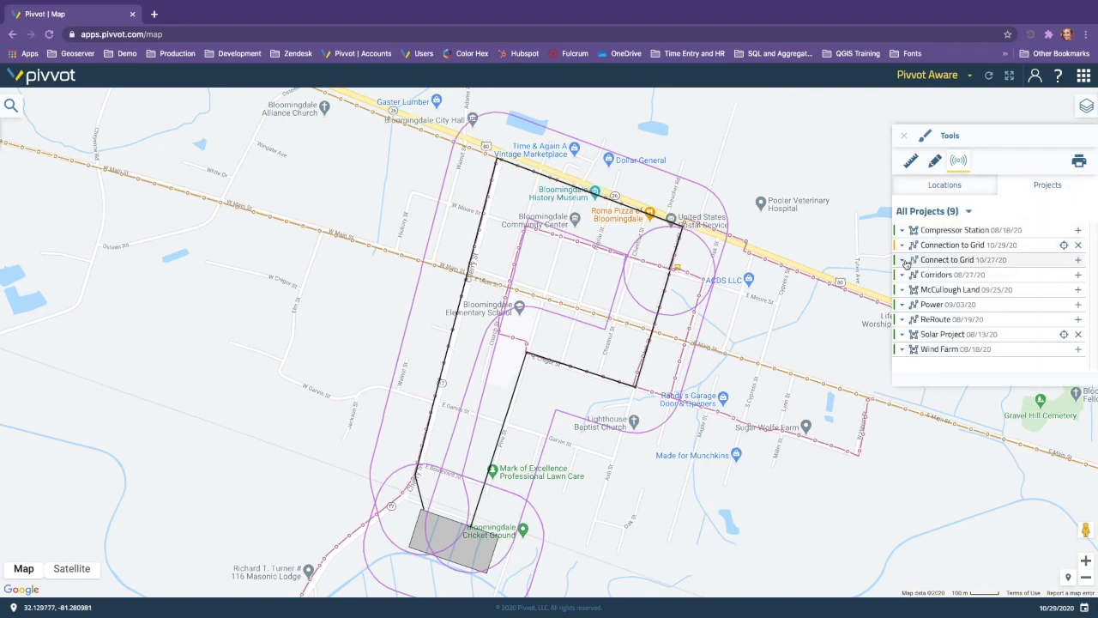
pyautogui.click(902, 260)
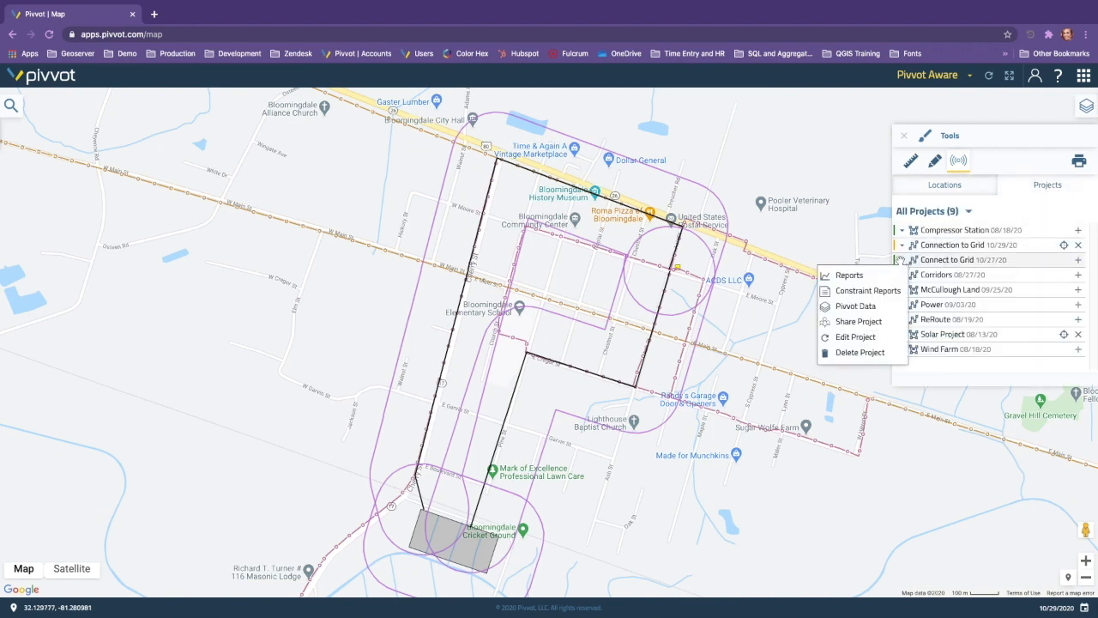
pyautogui.click(849, 276)
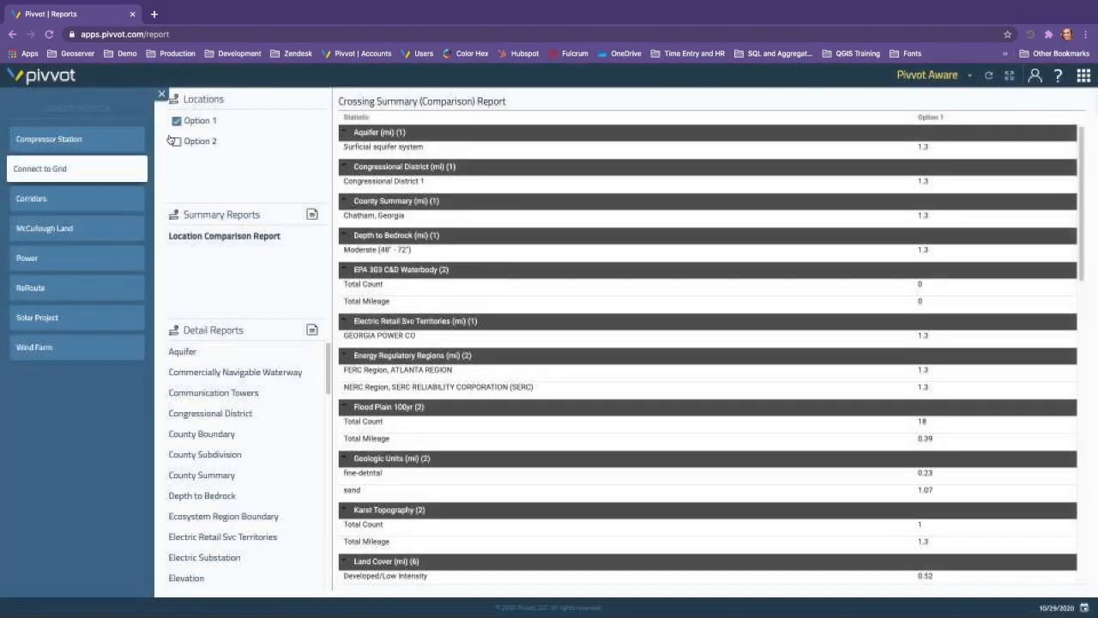
pyautogui.click(177, 142)
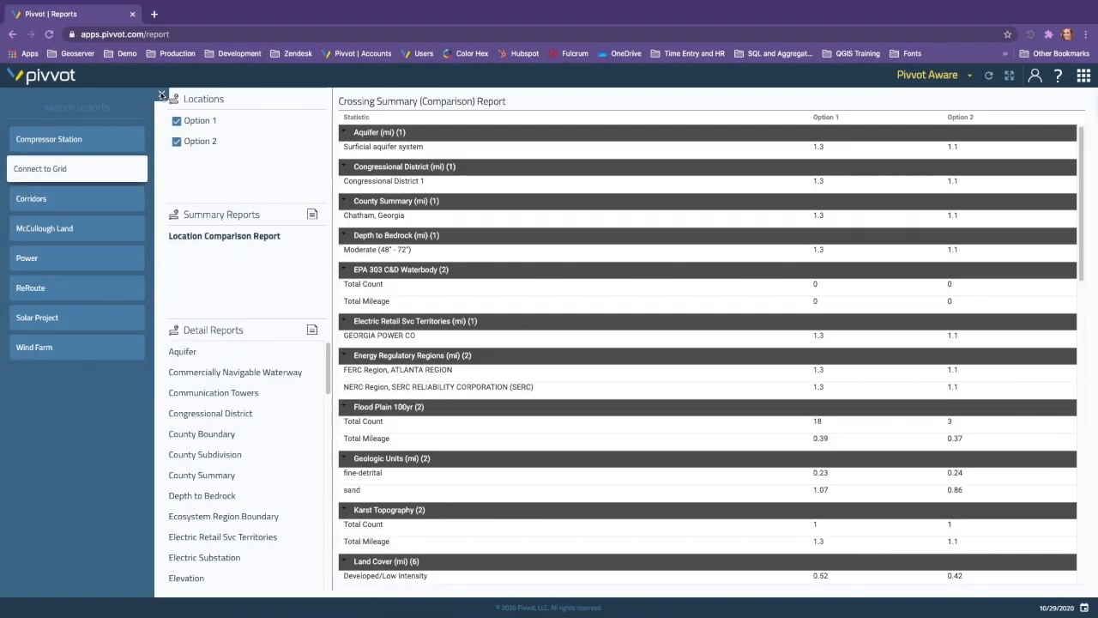
pyautogui.click(161, 94)
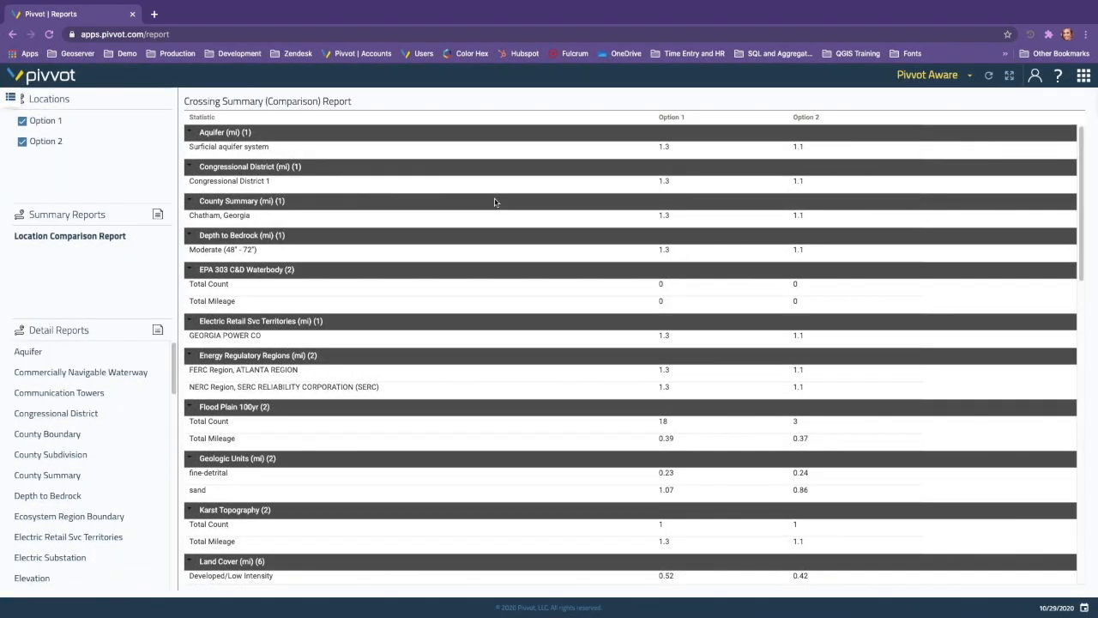